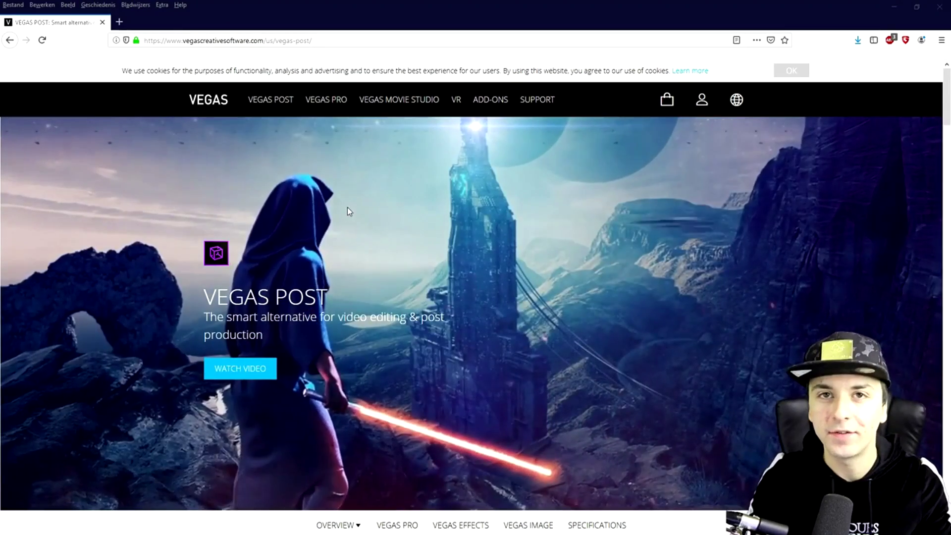
# - Scroll down the VEGAS POST product page to the VEGAS Effects product tile
pyautogui.scroll(-10, 354, 213)
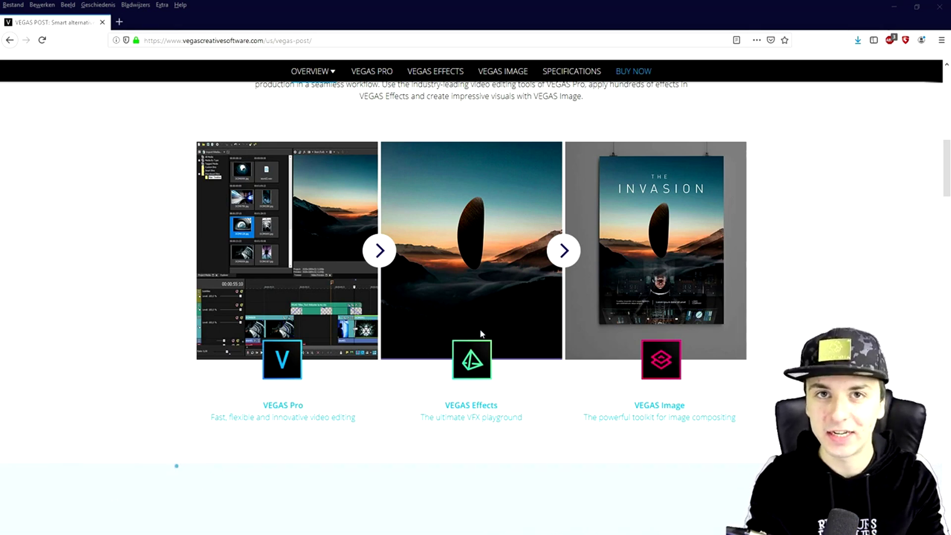
pyautogui.moveTo(479, 329)
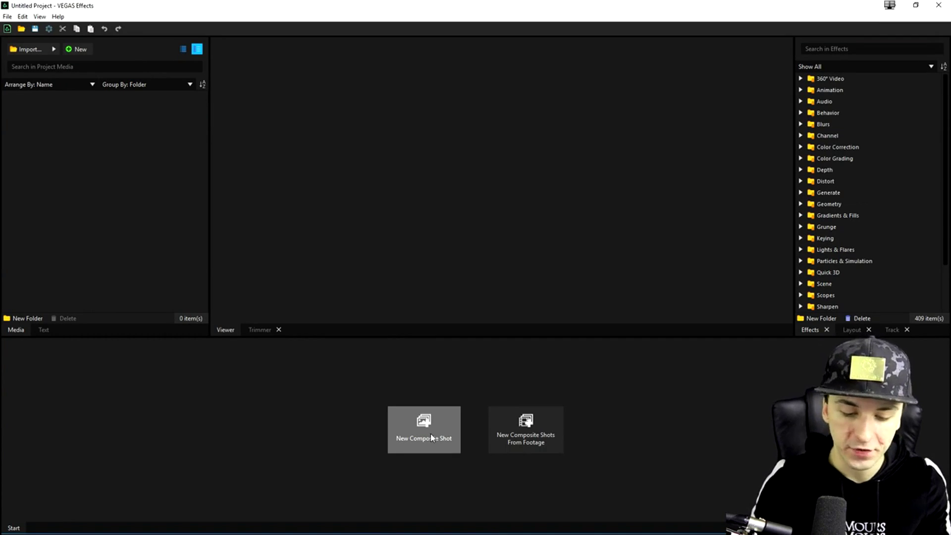
# - Create a new composite shot from the 1080p Full HD @ 60 fps template
pyautogui.click(434, 429)
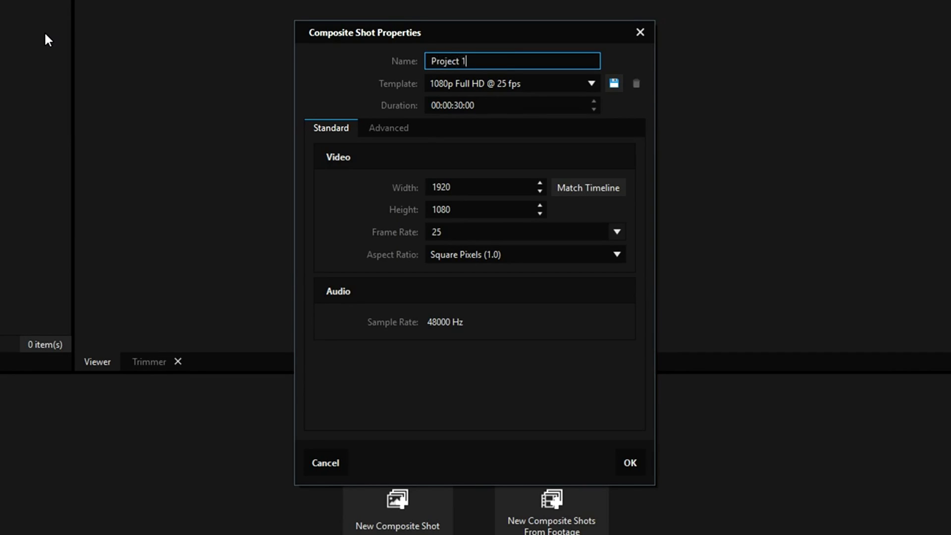
pyautogui.click(538, 84)
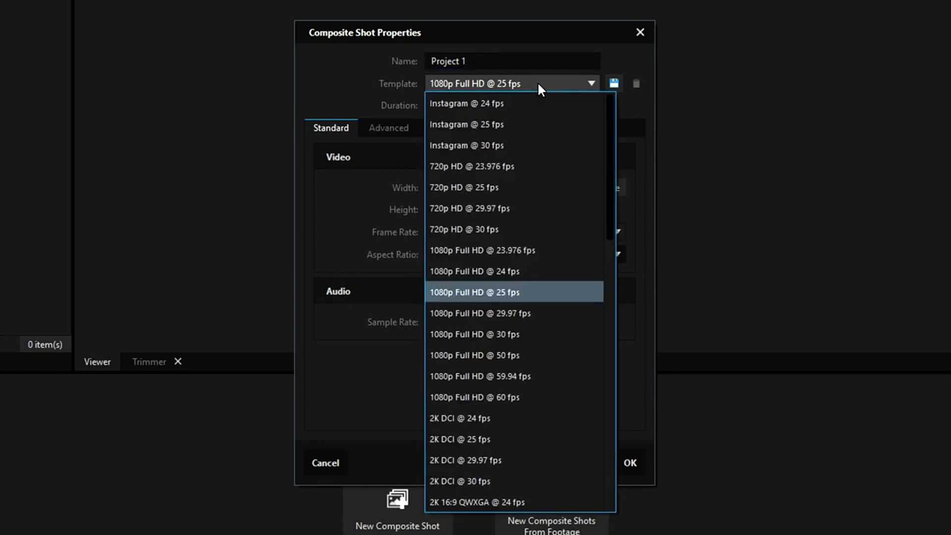
pyautogui.click(497, 402)
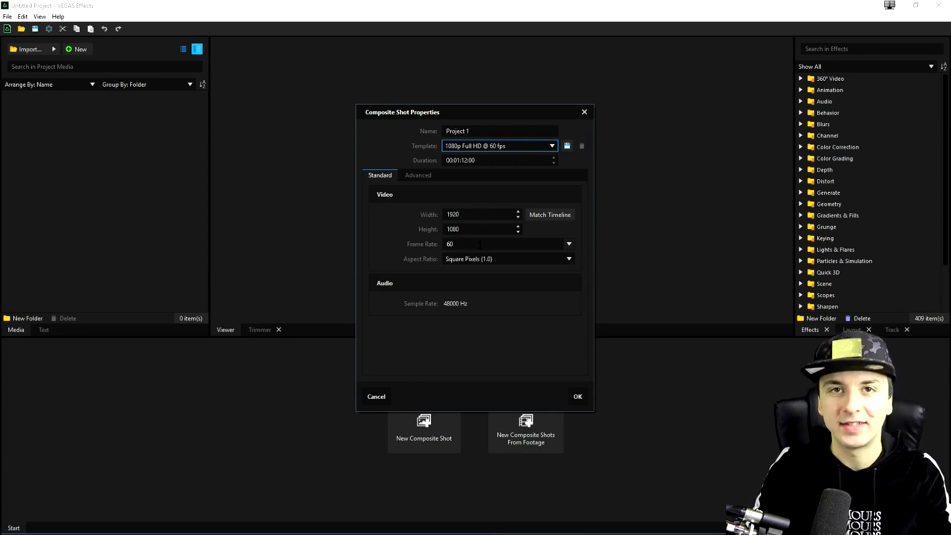
pyautogui.click(578, 396)
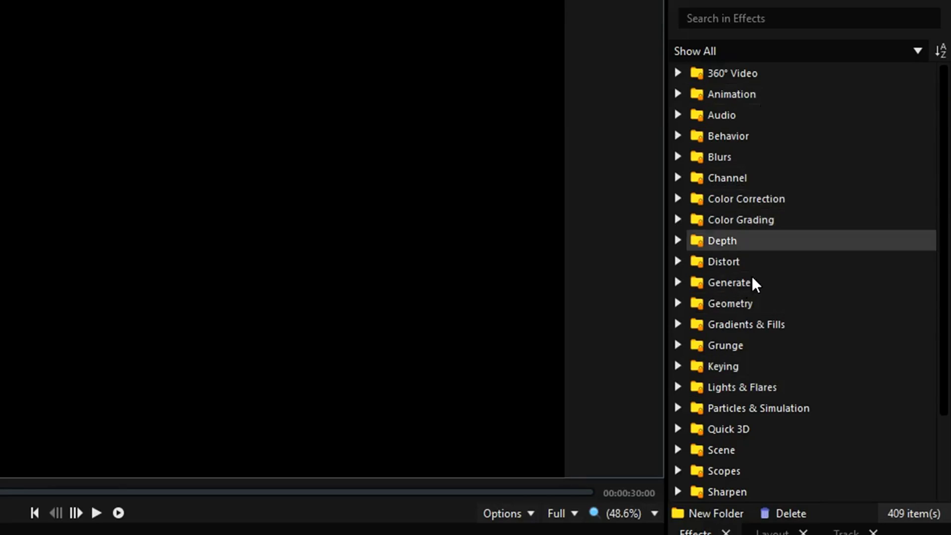
# - Browse the Effects panel, then bring the car video clip into the Project 1 timeline
pyautogui.scroll(-2, 842, 191)
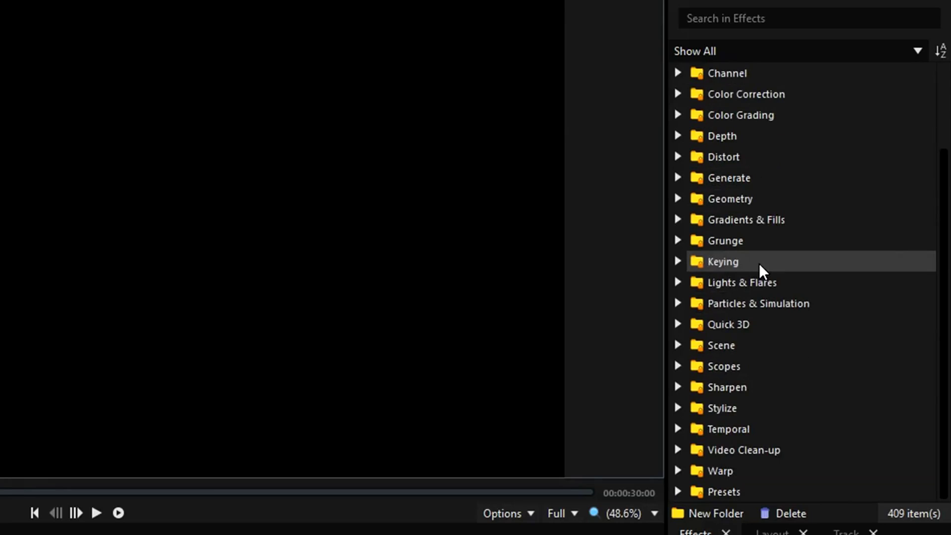
pyautogui.scroll(2, 759, 263)
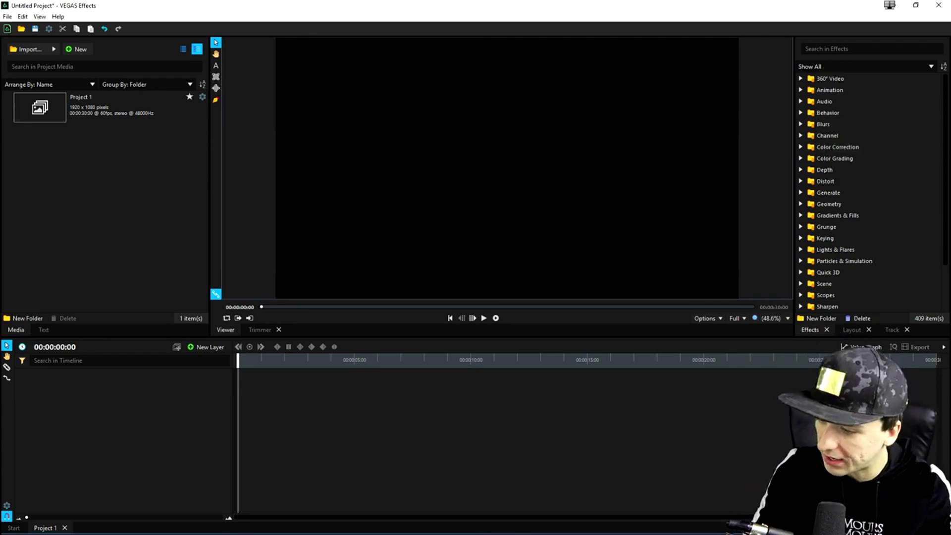
pyautogui.moveTo(950, 178); pyautogui.dragTo(295, 381)
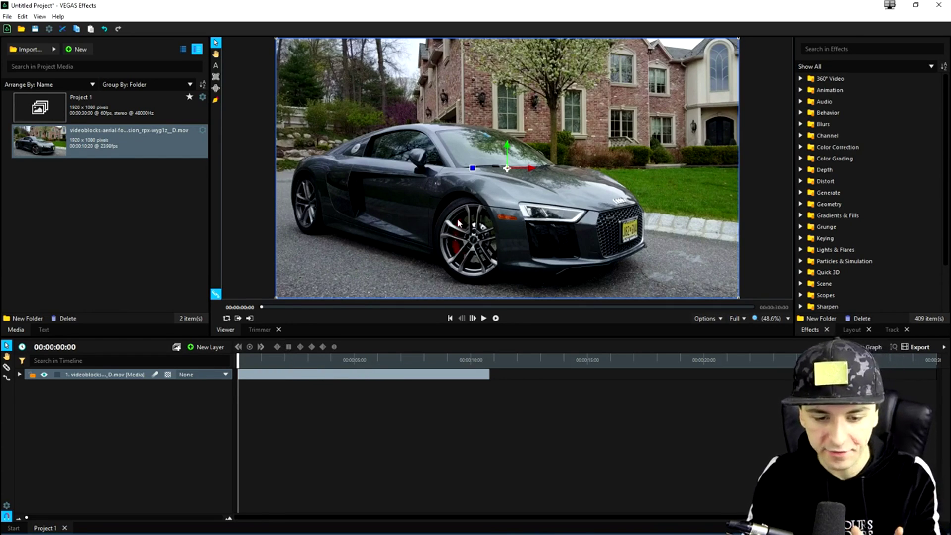
# - Deselect the car clip layer on the timeline
pyautogui.click(349, 395)
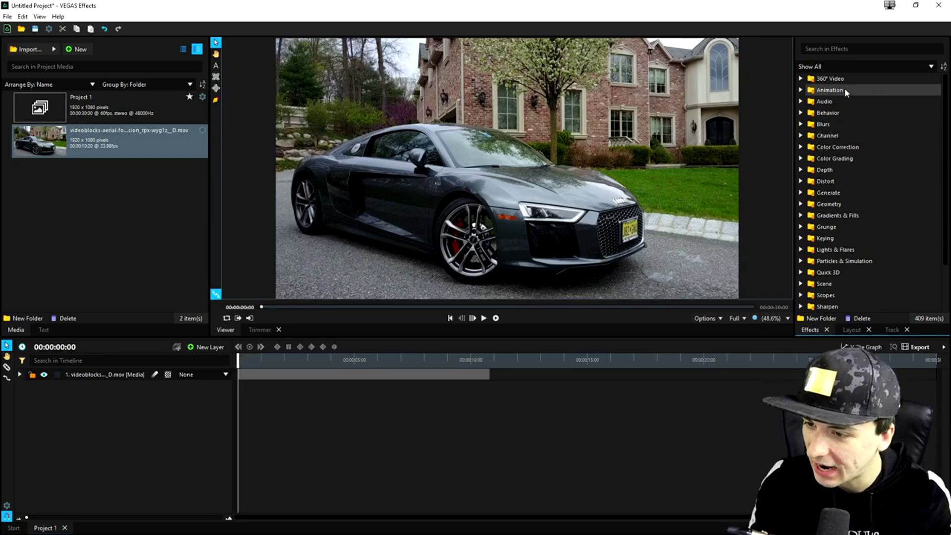
# - Apply the Animation > Fly In and Fly Out behavior to the car clip
pyautogui.click(800, 91)
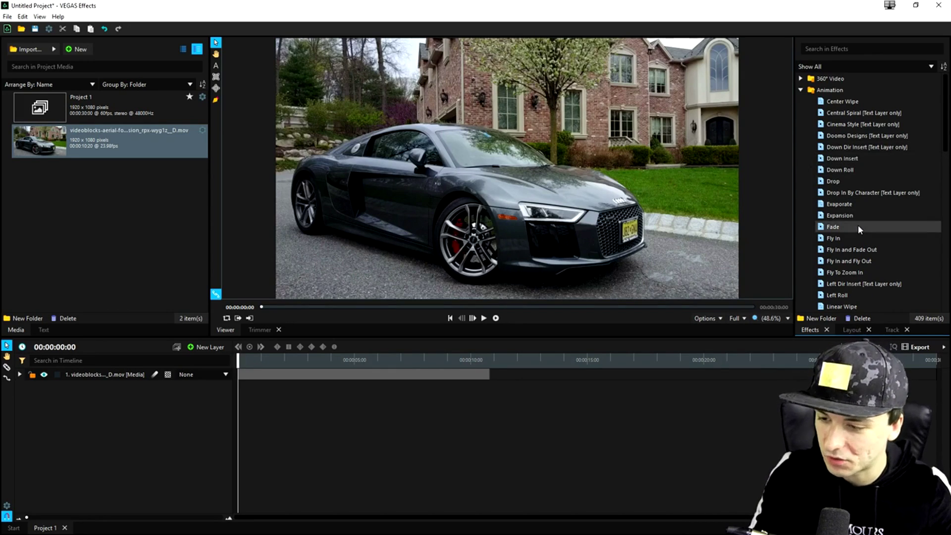
pyautogui.scroll(-1, 860, 224)
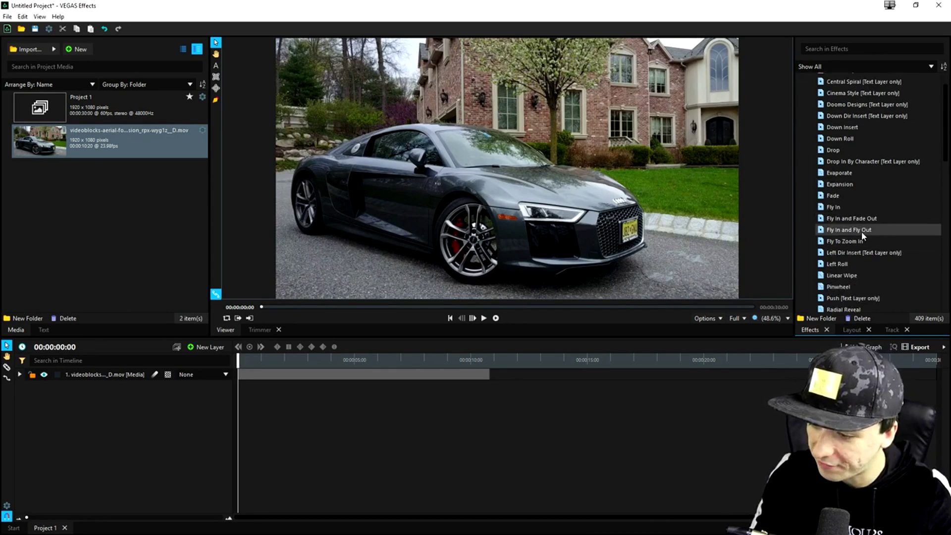
pyautogui.click(855, 232)
pyautogui.moveTo(854, 233); pyautogui.dragTo(249, 378)
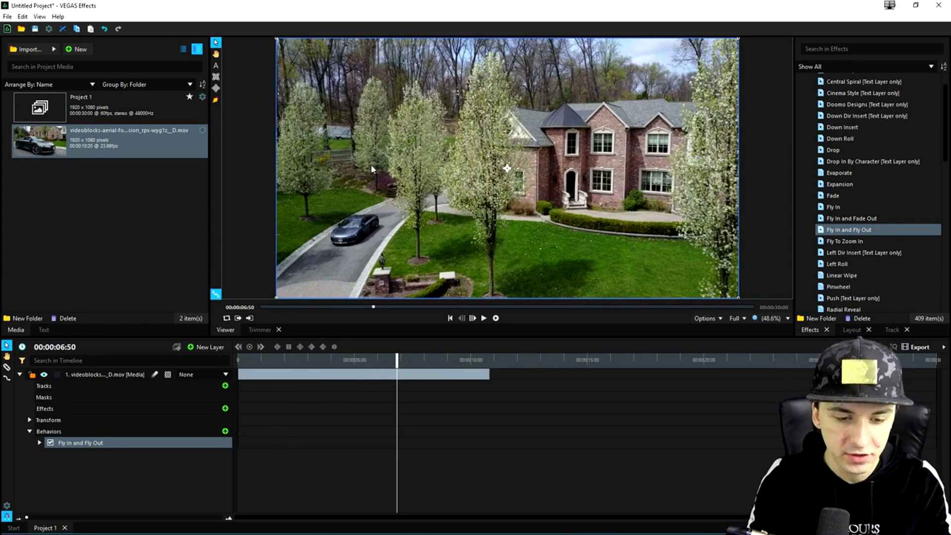
# - Preview the fly-in at the start and fly-out at the end, then undo the behavior
pyautogui.moveTo(253, 358); pyautogui.dragTo(341, 356)
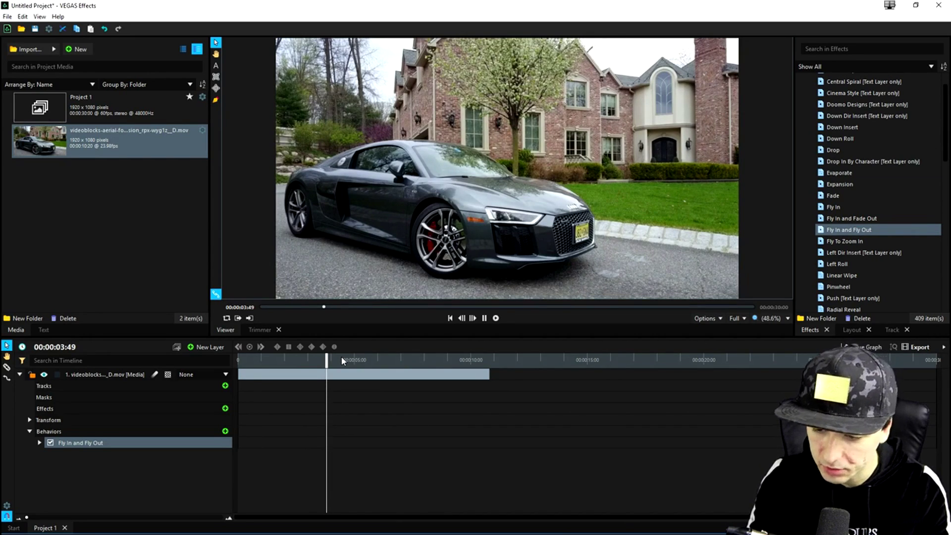
pyautogui.moveTo(341, 361); pyautogui.dragTo(238, 360)
pyautogui.press('space')
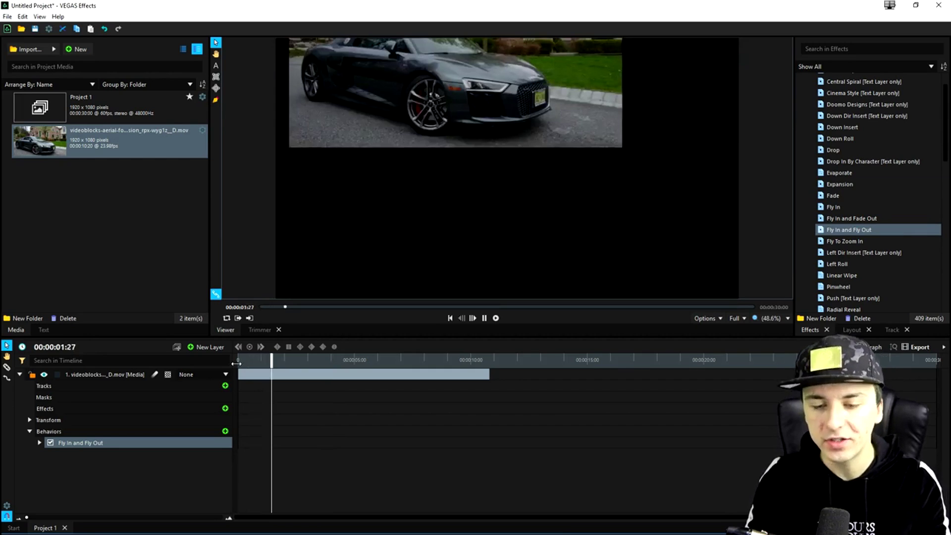
pyautogui.press('space')
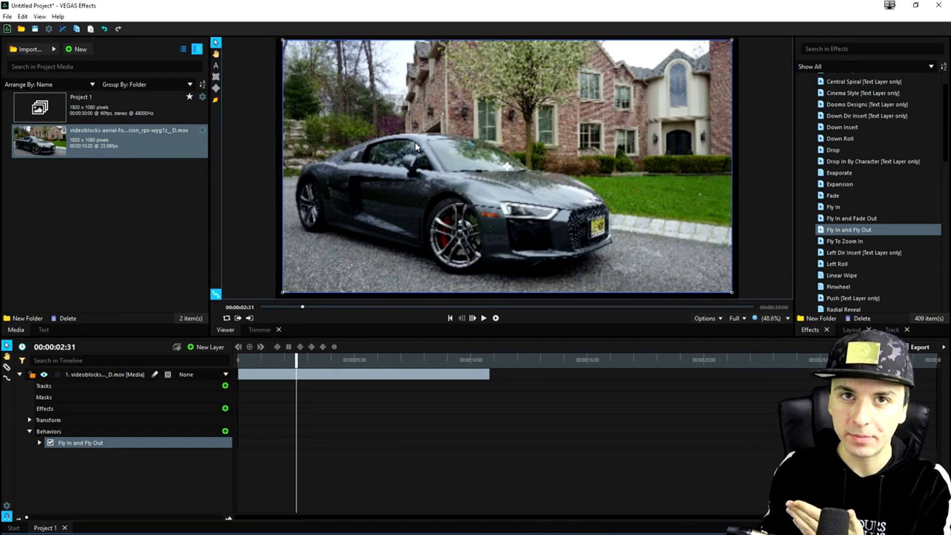
pyautogui.click(484, 360)
pyautogui.click(459, 359)
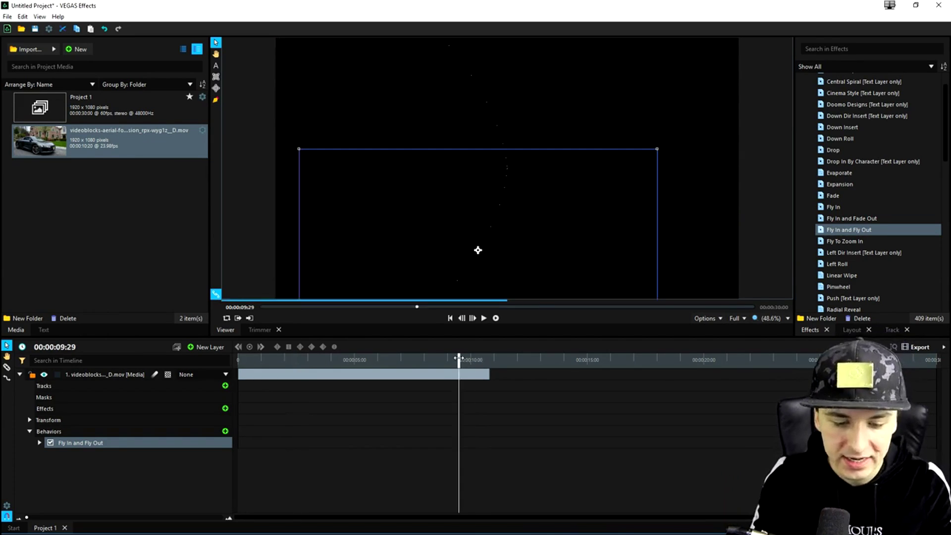
pyautogui.press('space')
pyautogui.press('space')
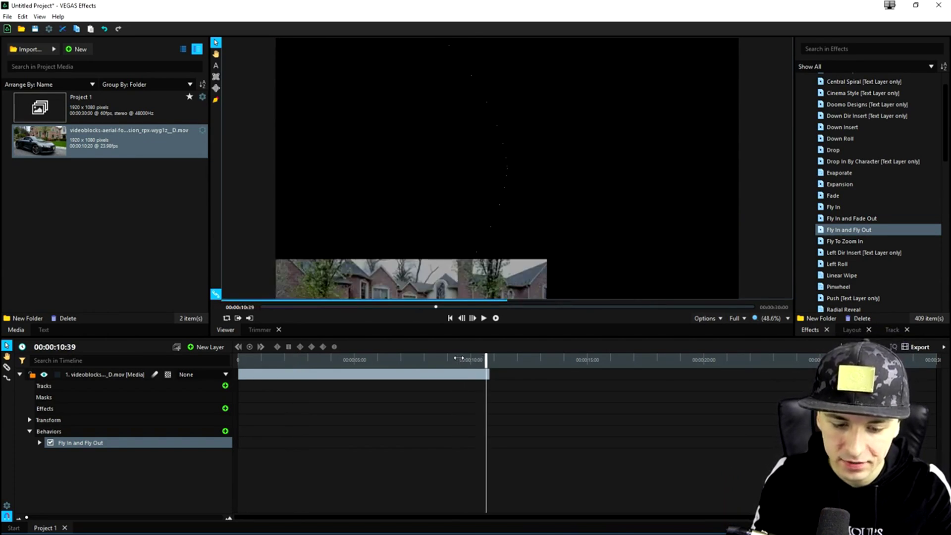
pyautogui.click(494, 358)
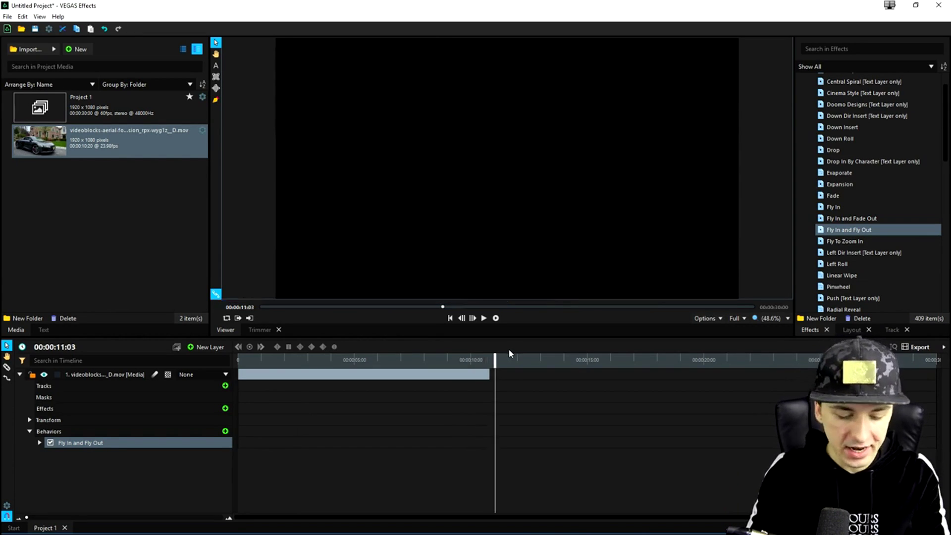
pyautogui.hotkey('ctrl', 'z')
pyautogui.click(413, 359)
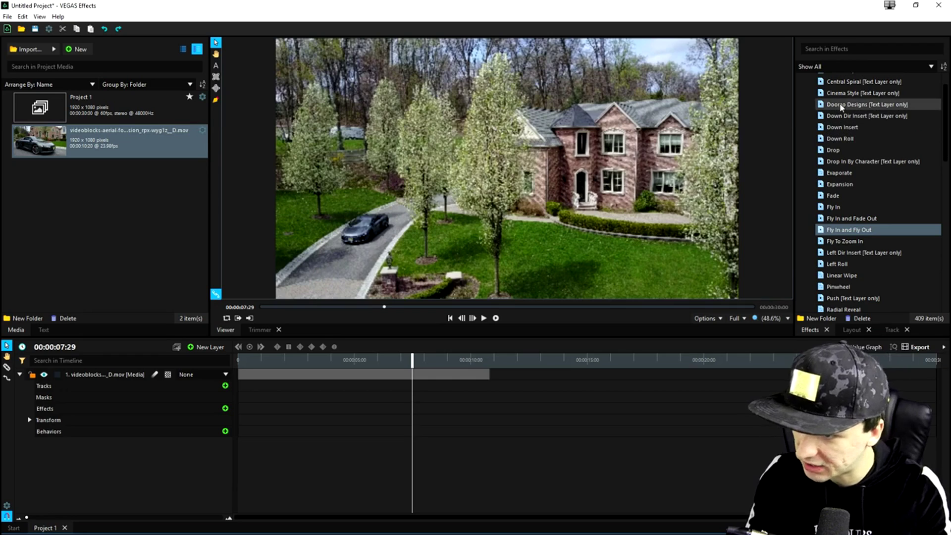
# - Collapse the Animation folder and bring up Lights & Flares to begin applying Light Leak
pyautogui.scroll(1, 860, 119)
pyautogui.click(800, 90)
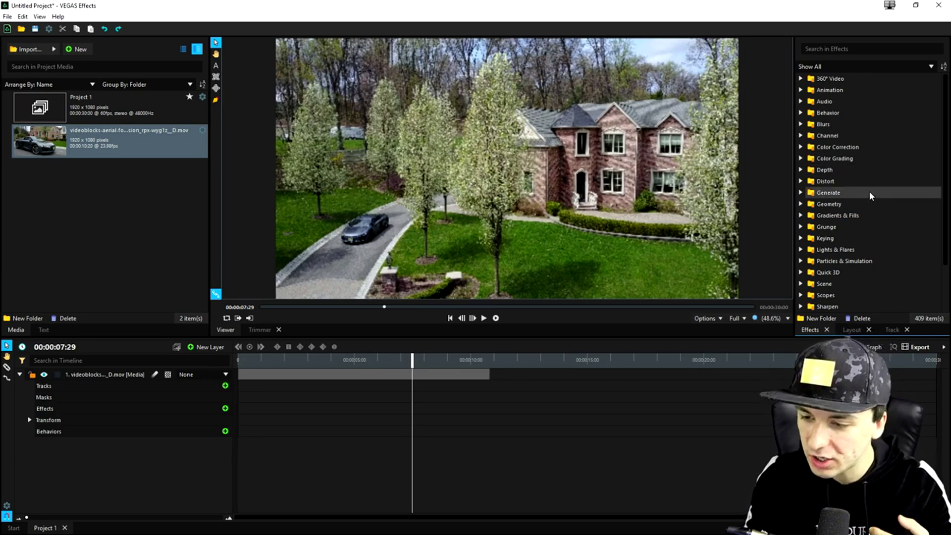
pyautogui.scroll(-2, 871, 194)
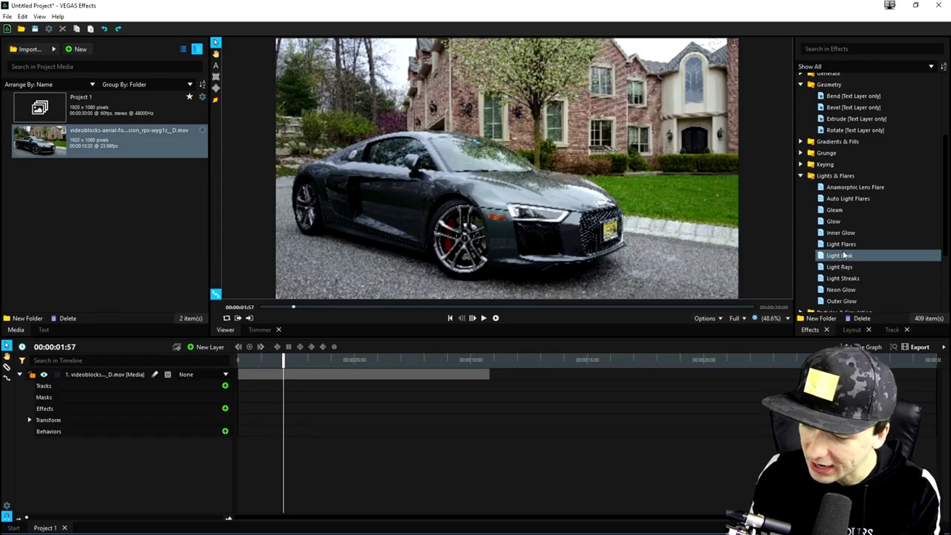
pyautogui.moveTo(628, 273); pyautogui.dragTo(405, 278)
# - Add Light Leak to the car clip and preview the tinted look
pyautogui.moveTo(774, 257); pyautogui.dragTo(528, 199)
pyautogui.press('space')
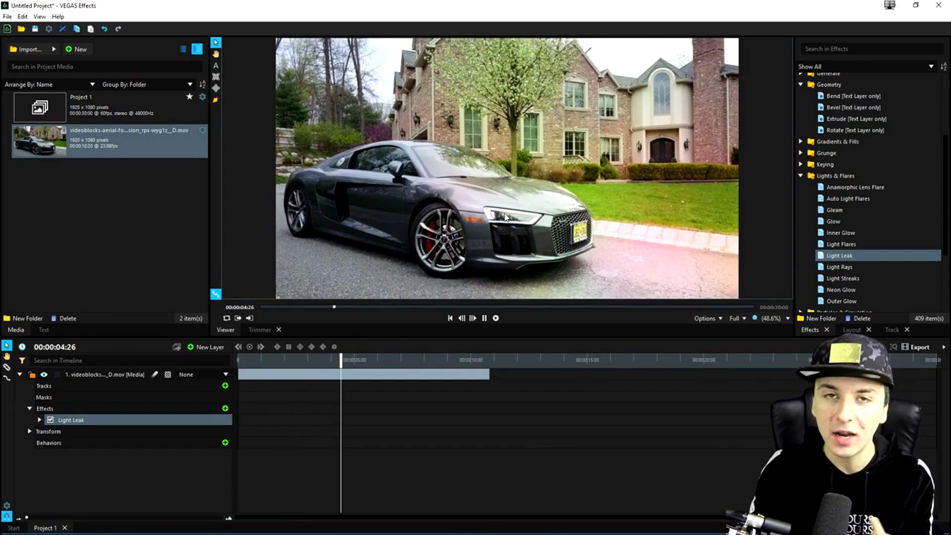
pyautogui.press('space')
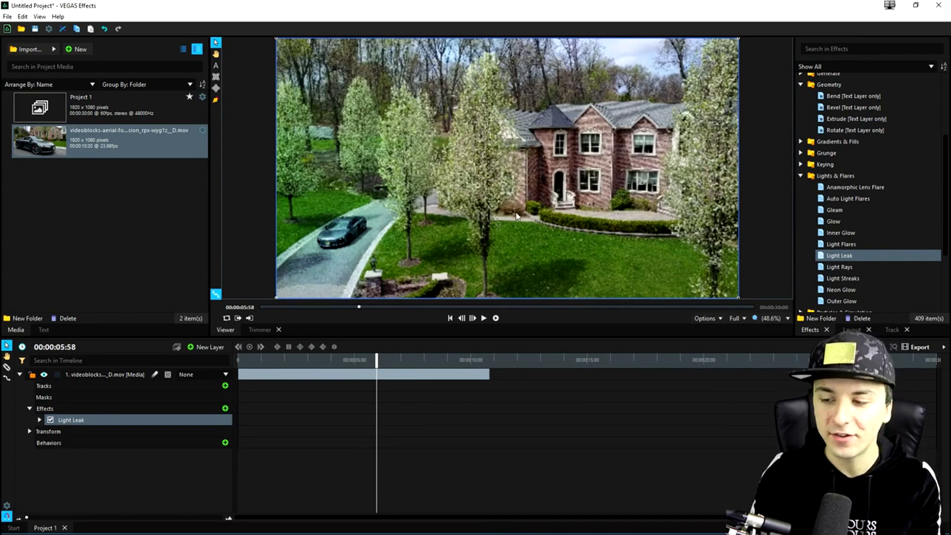
# - Add Light Rays to the car clip, preview both effects, and nudge the layer slightly
pyautogui.scroll(-2, 917, 228)
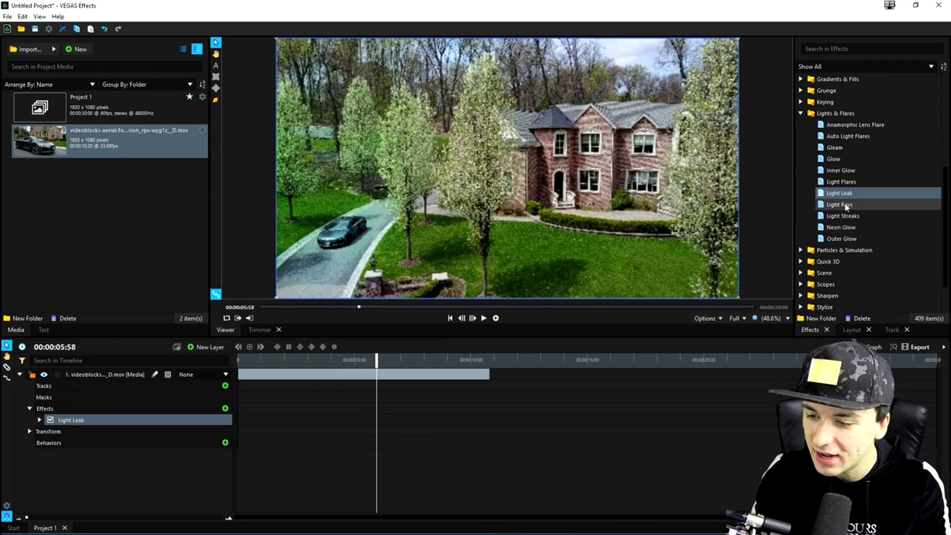
pyautogui.moveTo(842, 204); pyautogui.dragTo(239, 359)
pyautogui.press('space')
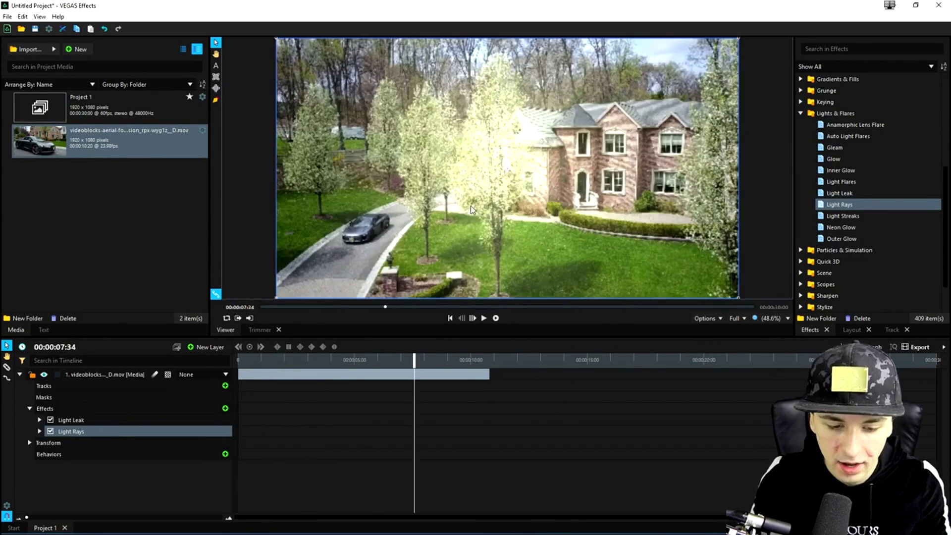
pyautogui.click(484, 179)
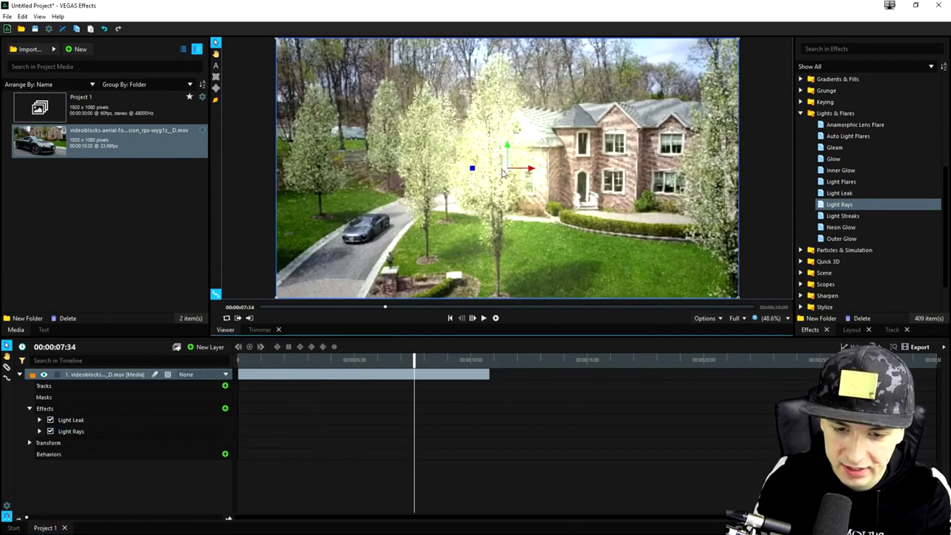
pyautogui.moveTo(502, 173)
pyautogui.mouseDown()
pyautogui.moveTo(476, 179)
pyautogui.moveTo(503, 172)
pyautogui.mouseUp()
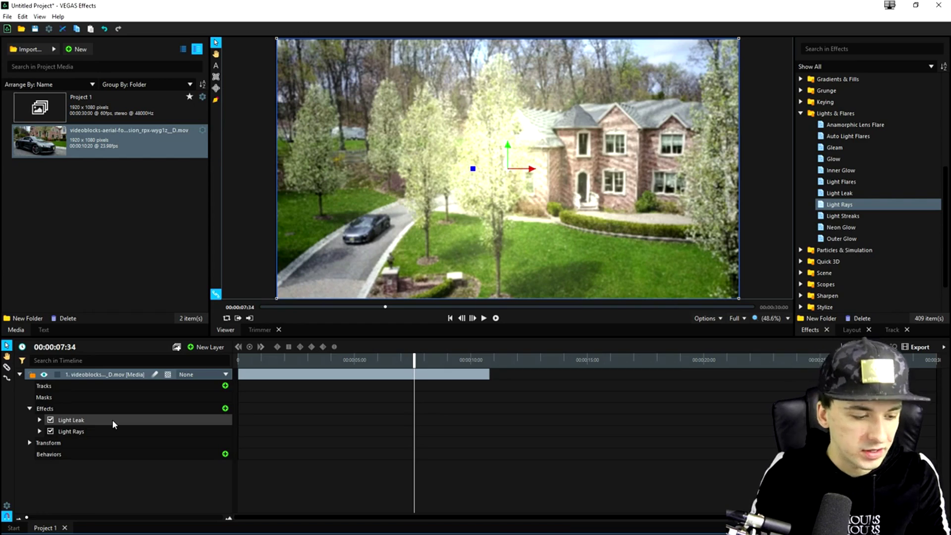
pyautogui.click(112, 421)
# - Open the Light Leak settings, then preview the Cartoon effect on the clip and undo it
pyautogui.doubleClick(112, 419)
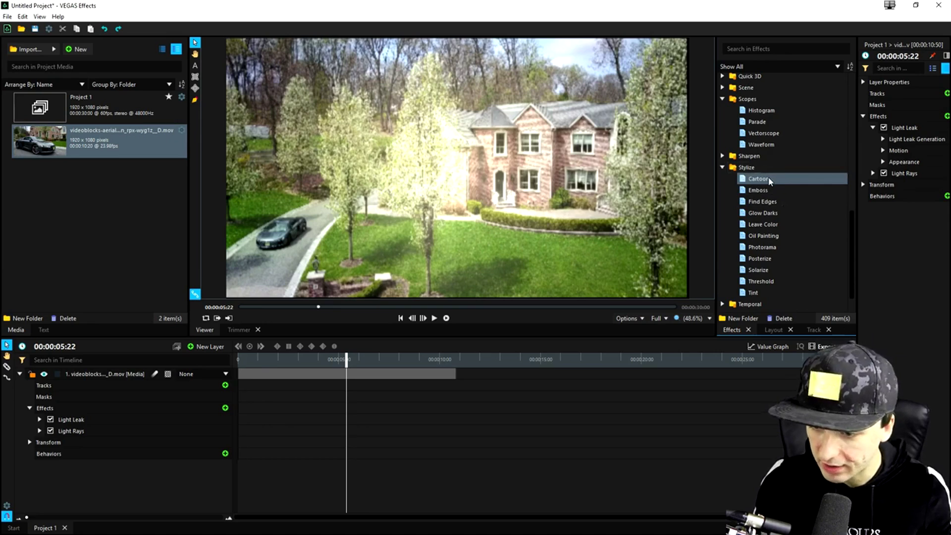
pyautogui.moveTo(766, 182); pyautogui.dragTo(239, 361)
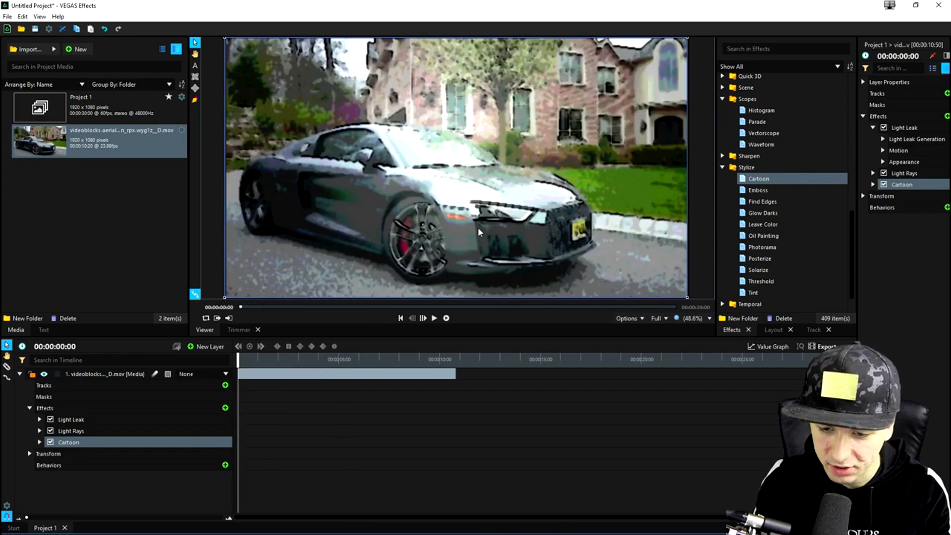
pyautogui.press('space')
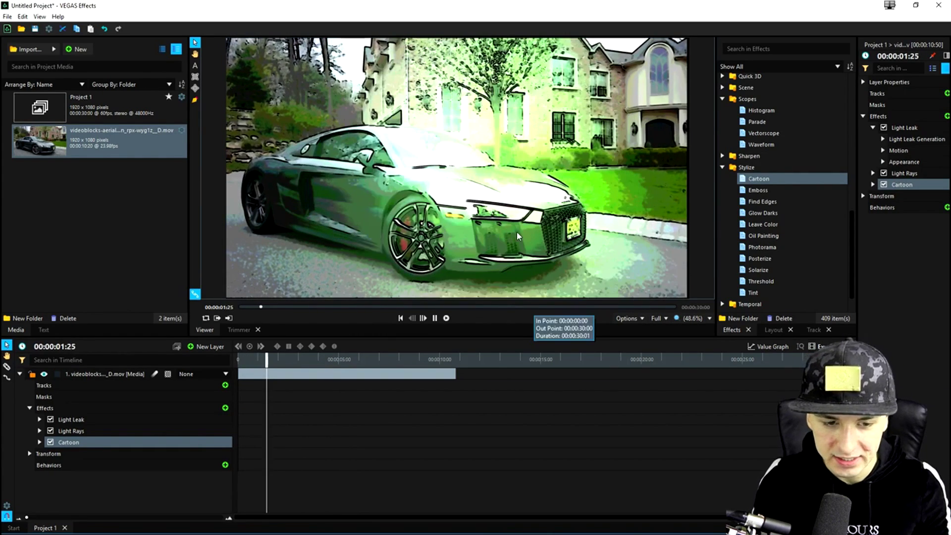
pyautogui.press('space')
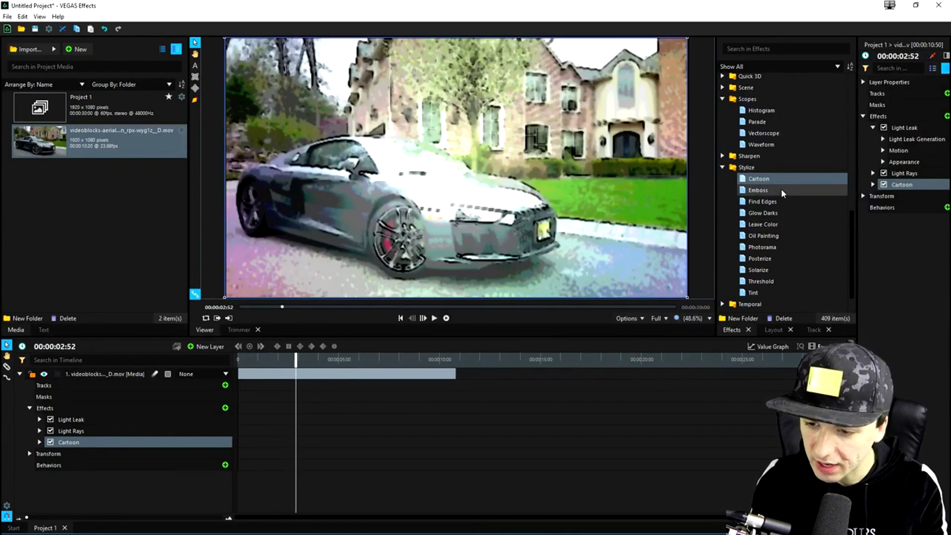
pyautogui.hotkey('ctrl', 'z')
# - Try Emboss, Find Edges and Glow Darks, undoing each, then apply Leave Color
pyautogui.moveTo(769, 193); pyautogui.dragTo(342, 375)
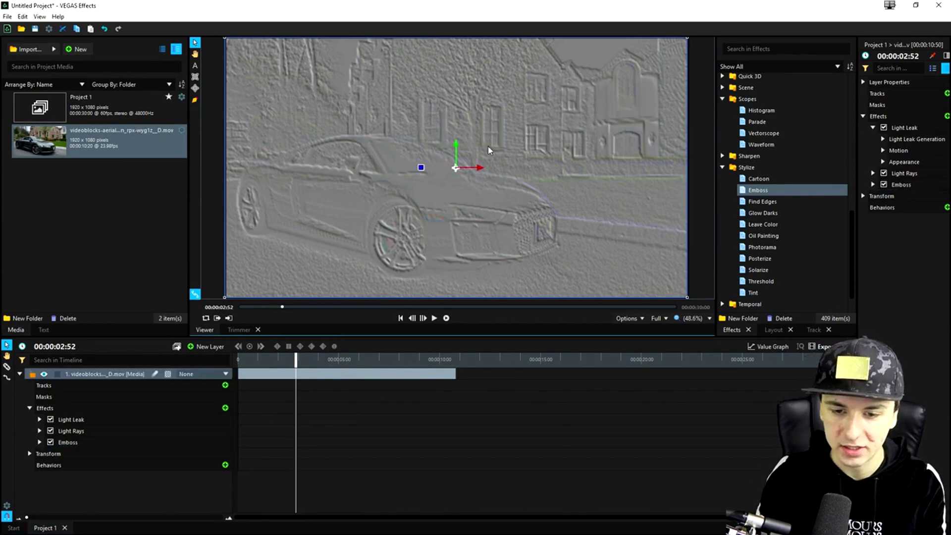
pyautogui.hotkey('ctrl', 'z')
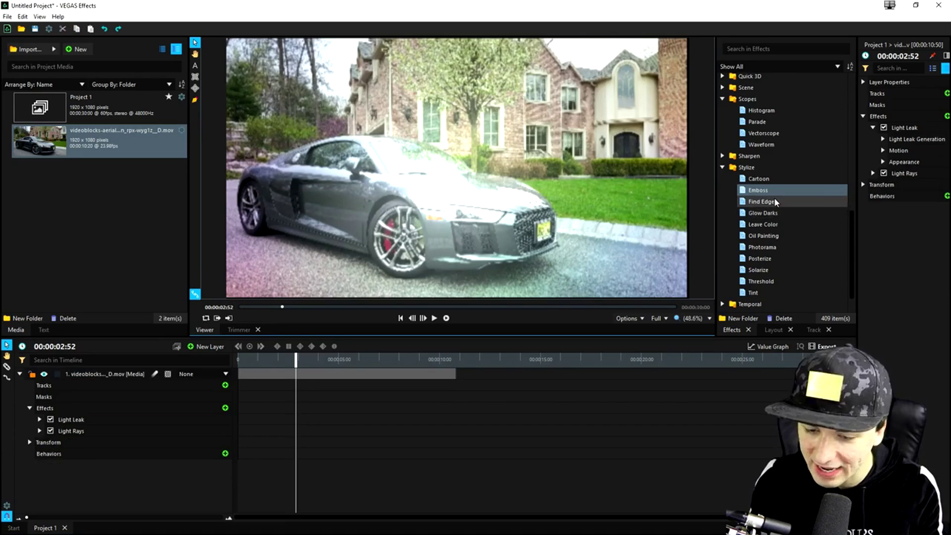
pyautogui.moveTo(773, 201); pyautogui.dragTo(368, 375)
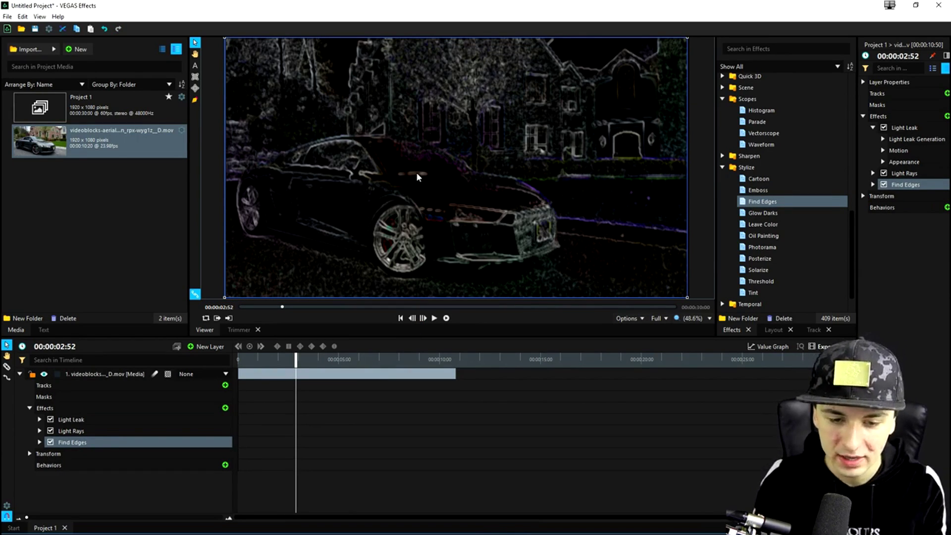
pyautogui.hotkey('ctrl', 'z')
pyautogui.moveTo(787, 217); pyautogui.dragTo(360, 376)
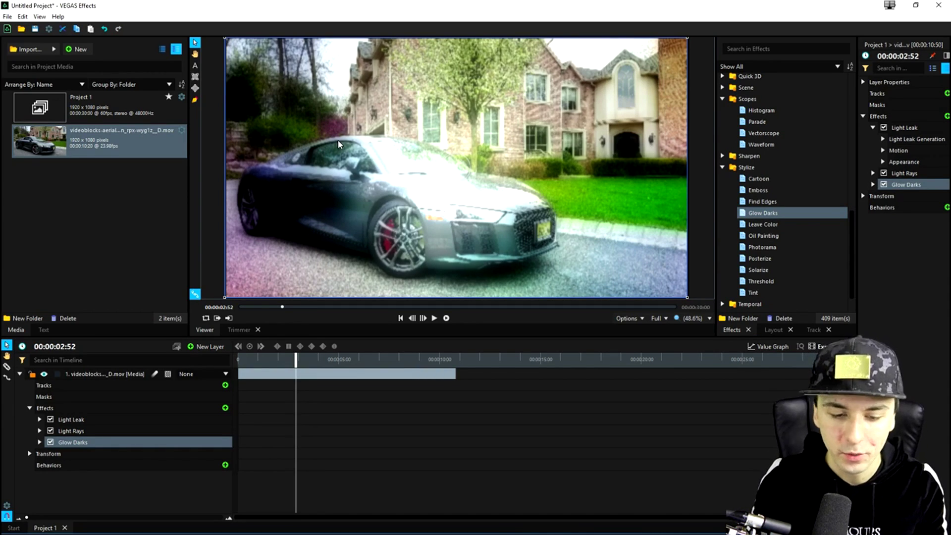
pyautogui.hotkey('ctrl', 'z')
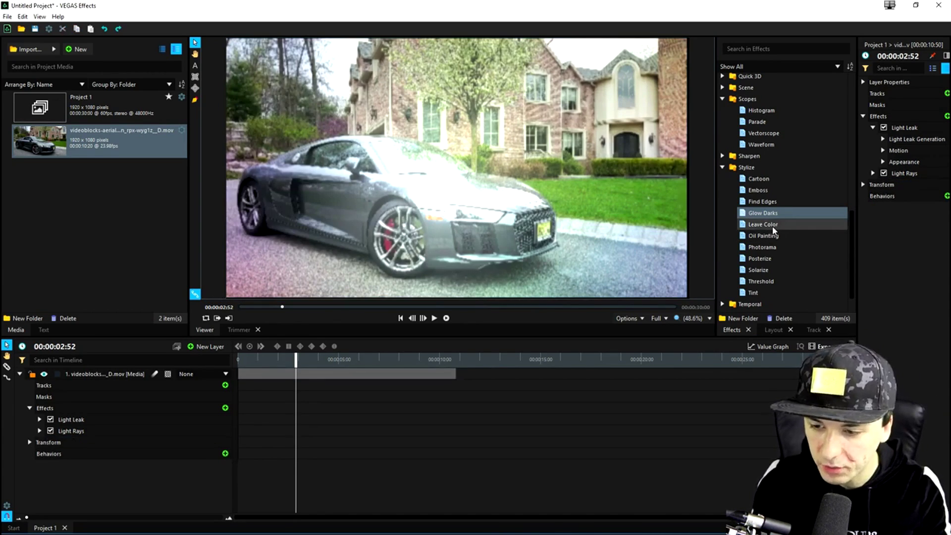
pyautogui.moveTo(774, 230); pyautogui.dragTo(347, 374)
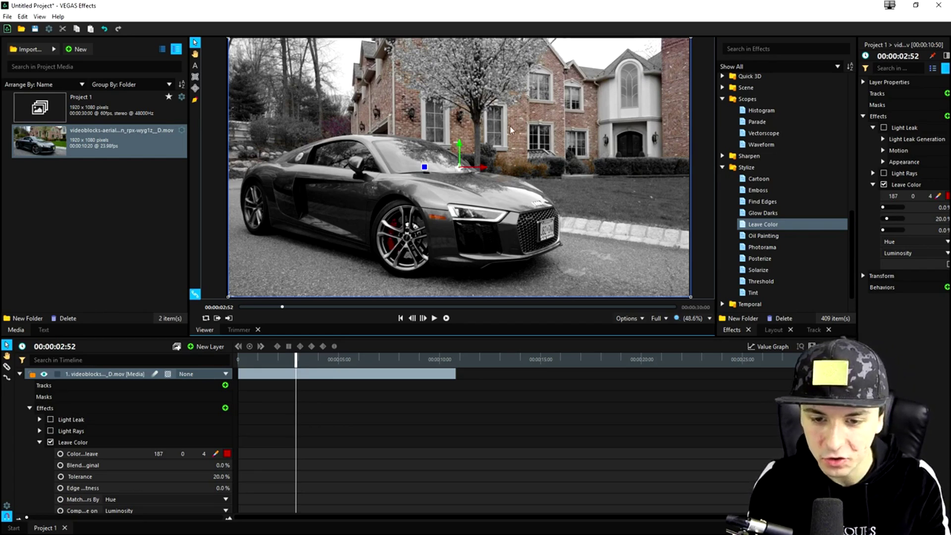
# - Scrub the playhead back to the start and then to 00:00:04:17
pyautogui.moveTo(296, 359); pyautogui.dragTo(192, 357)
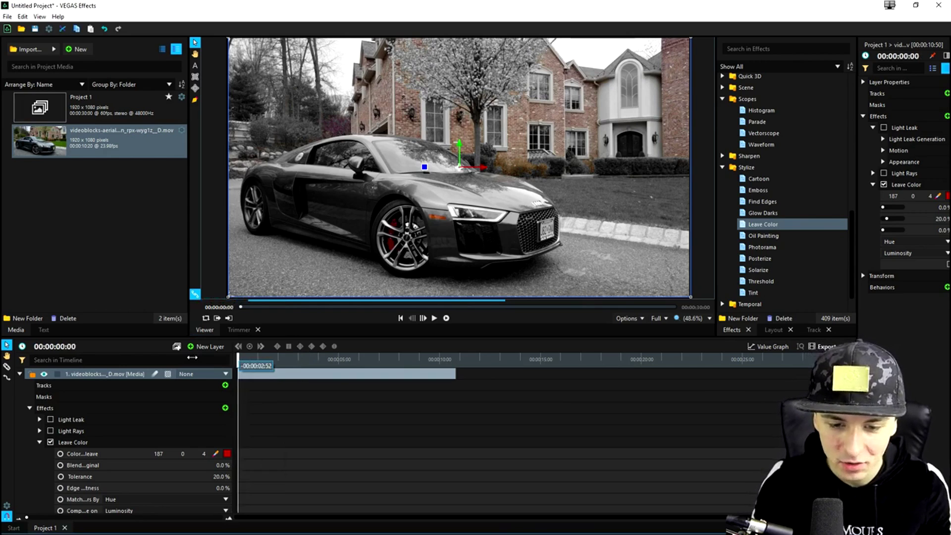
pyautogui.moveTo(192, 357); pyautogui.dragTo(324, 359)
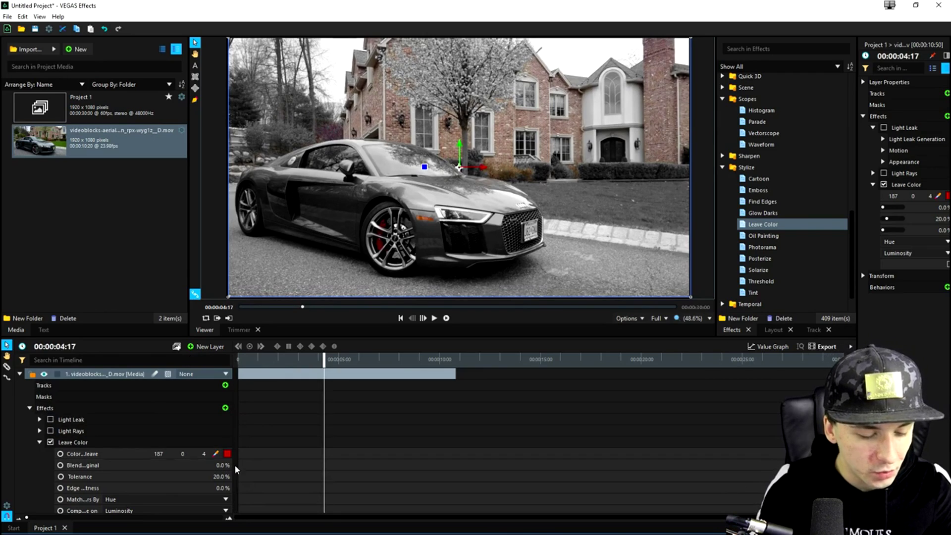
# - Change the Leave Color kept colour to orange (255, 120, 0)
pyautogui.click(226, 453)
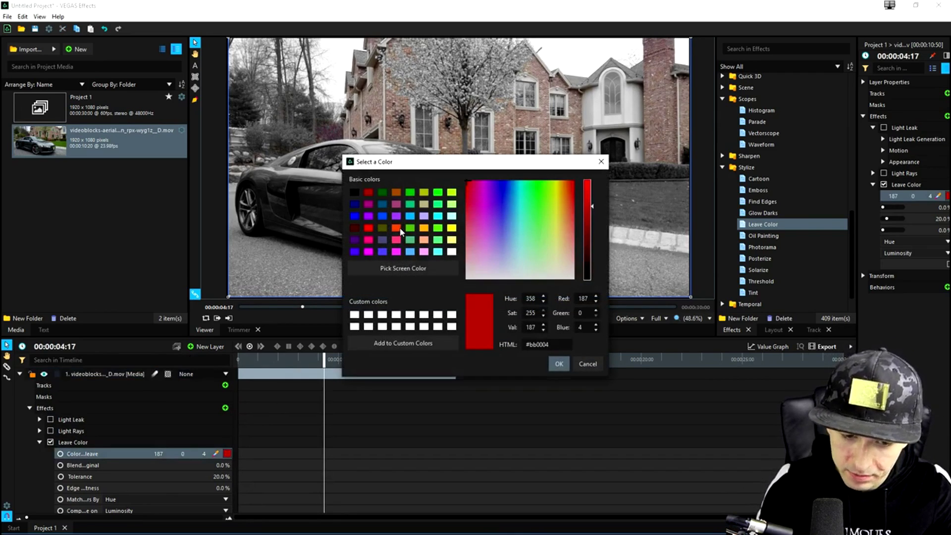
pyautogui.click(400, 229)
pyautogui.click(559, 364)
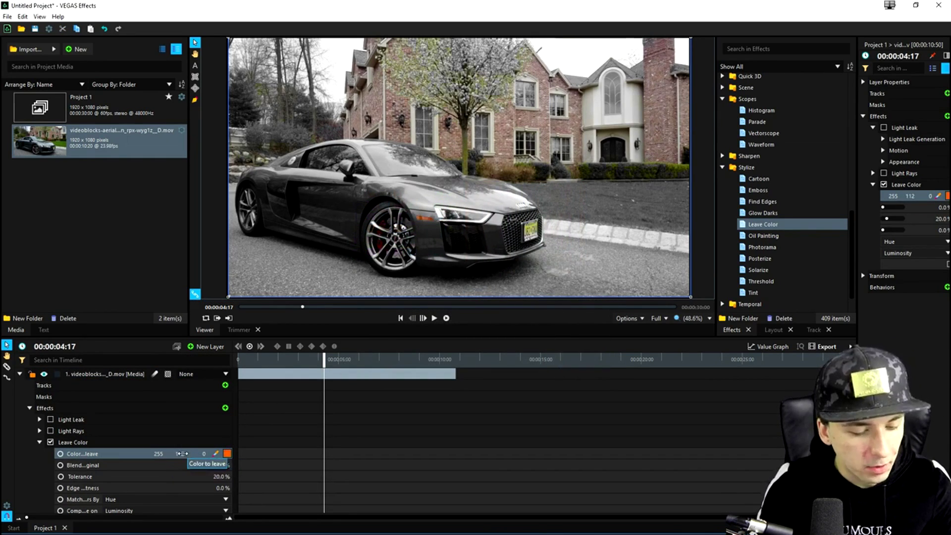
pyautogui.moveTo(180, 454); pyautogui.dragTo(183, 453)
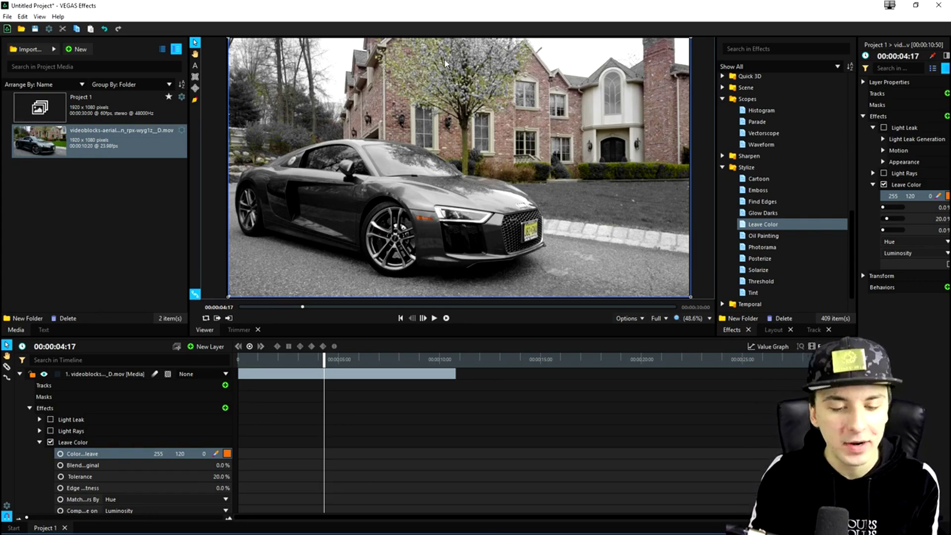
# - Expand the Video Clean-up effects group and show the layer's Layout settings
pyautogui.scroll(-1, 784, 242)
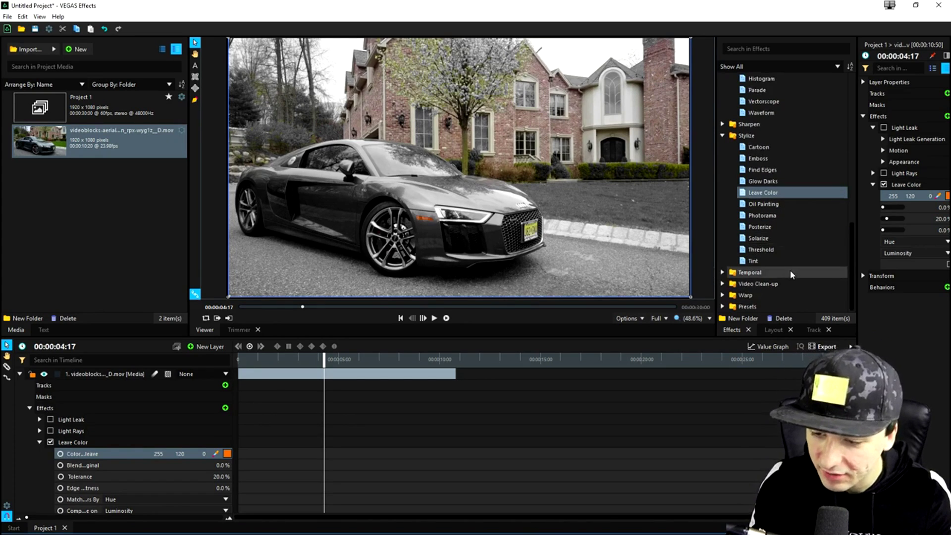
pyautogui.doubleClick(780, 284)
pyautogui.scroll(-2, 781, 284)
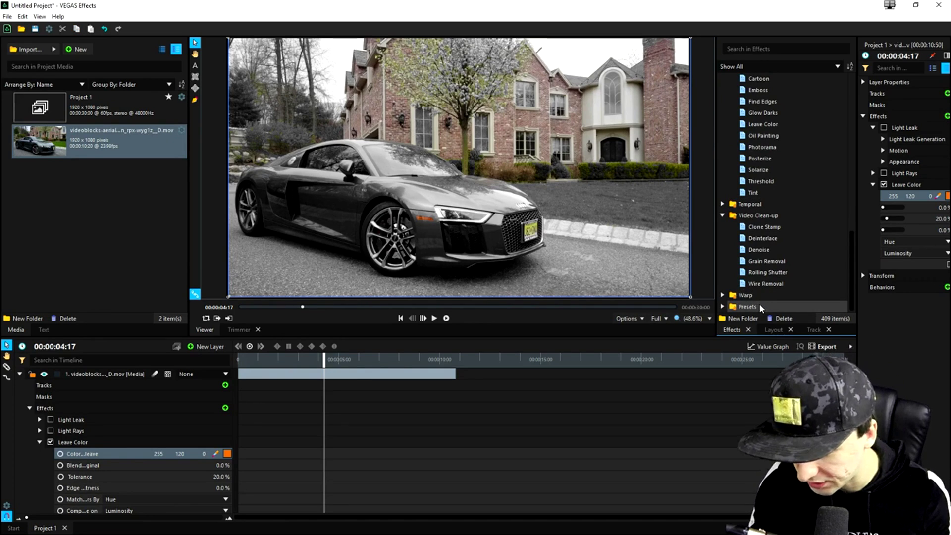
pyautogui.click(773, 329)
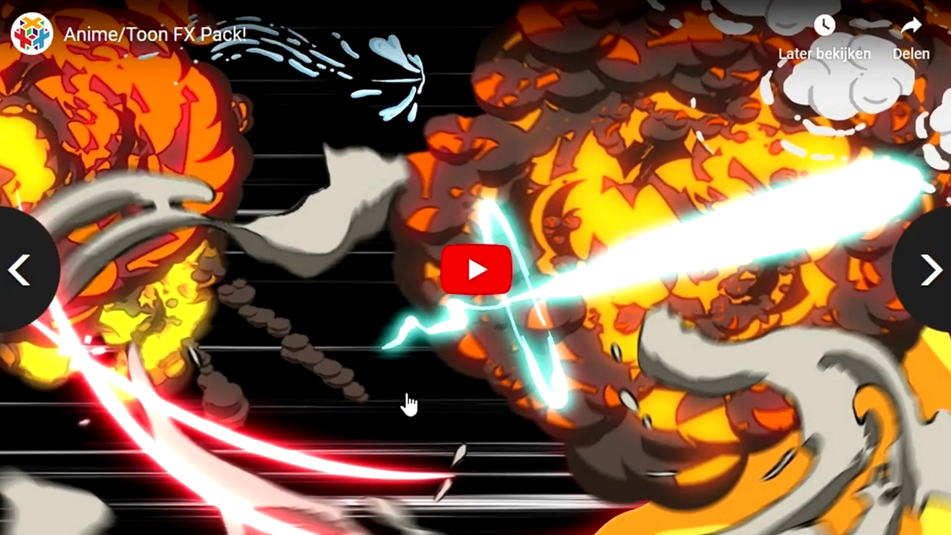
# - Start playback of the embedded Anime/Toon FX Pack promo video
pyautogui.click(479, 275)
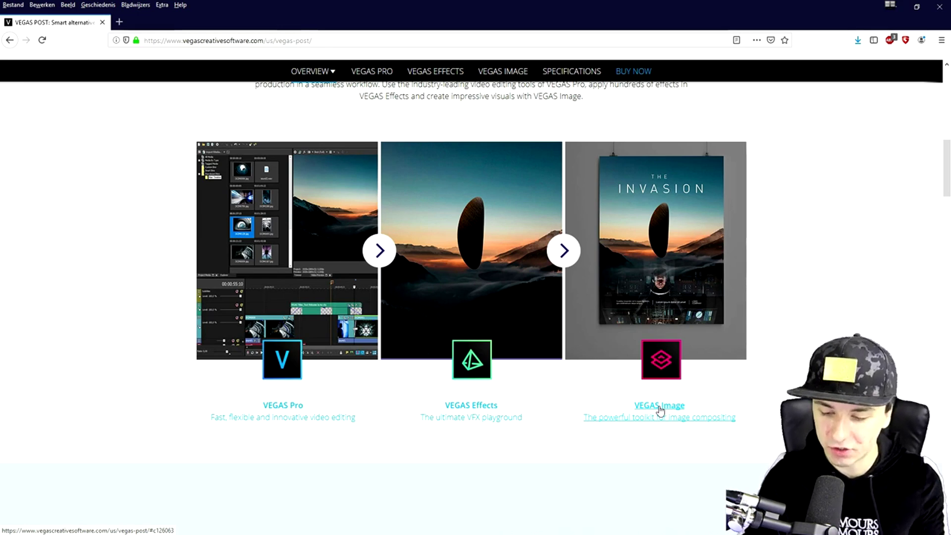
# - Jump to the VEGAS Image section of the VEGAS POST product page
pyautogui.click(660, 406)
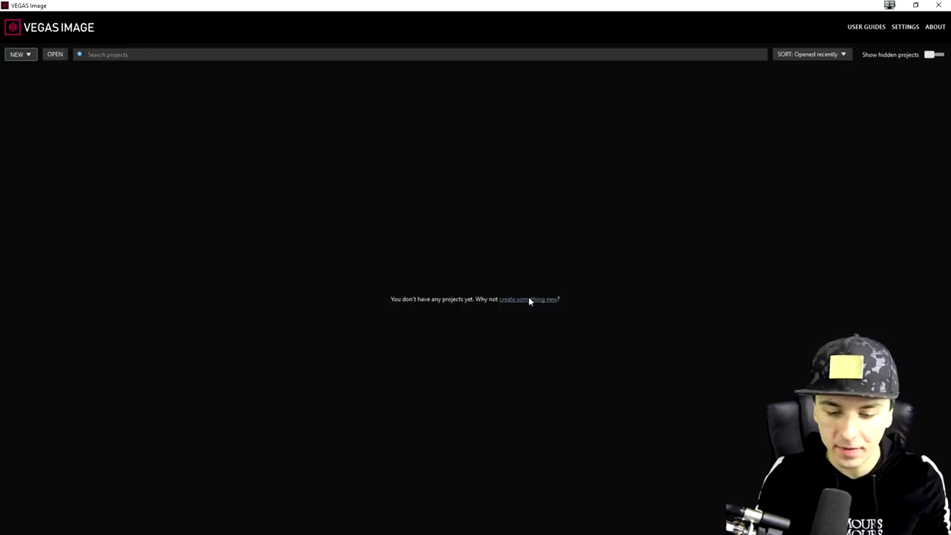
# - Create a new VEGAS Image project with the man-in-black-cap photo as Layer 1
pyautogui.click(529, 300)
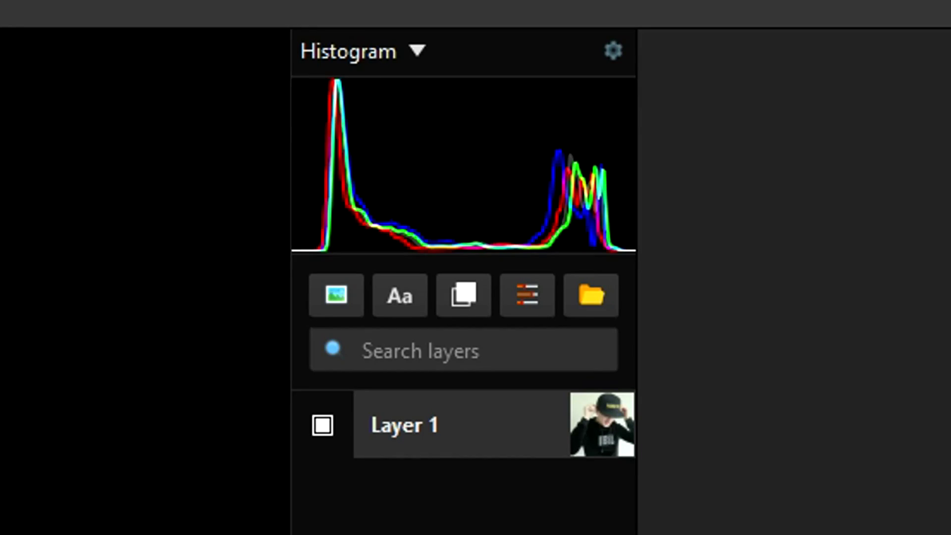
pyautogui.click(416, 346)
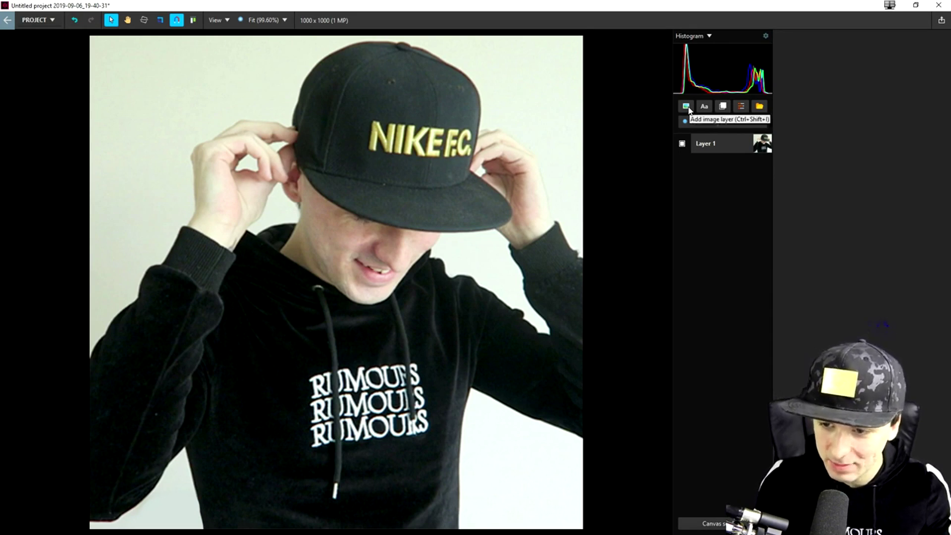
# - Add a text layer and replace its placeholder text with the creator's name
pyautogui.click(686, 106)
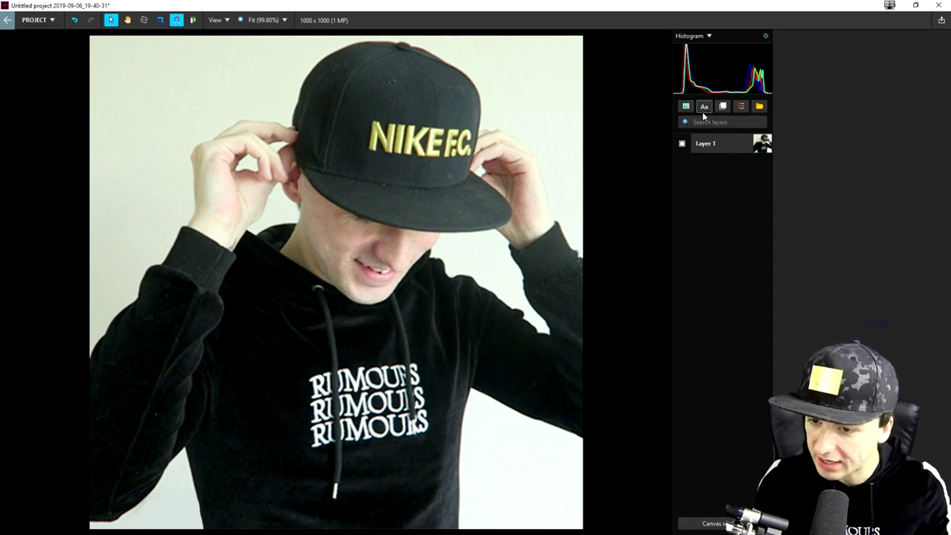
pyautogui.click(704, 107)
pyautogui.click(349, 281)
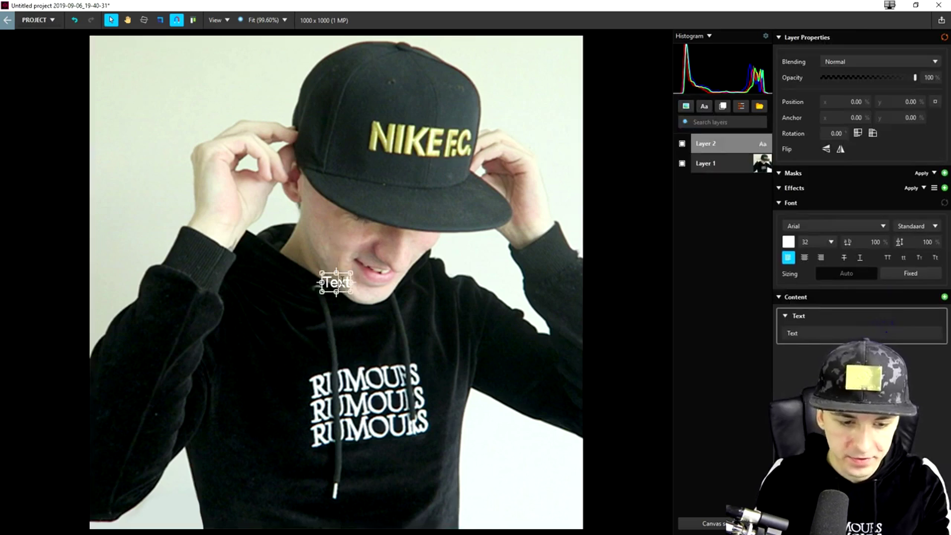
pyautogui.doubleClick(340, 281)
pyautogui.write('JustAlexHalford')
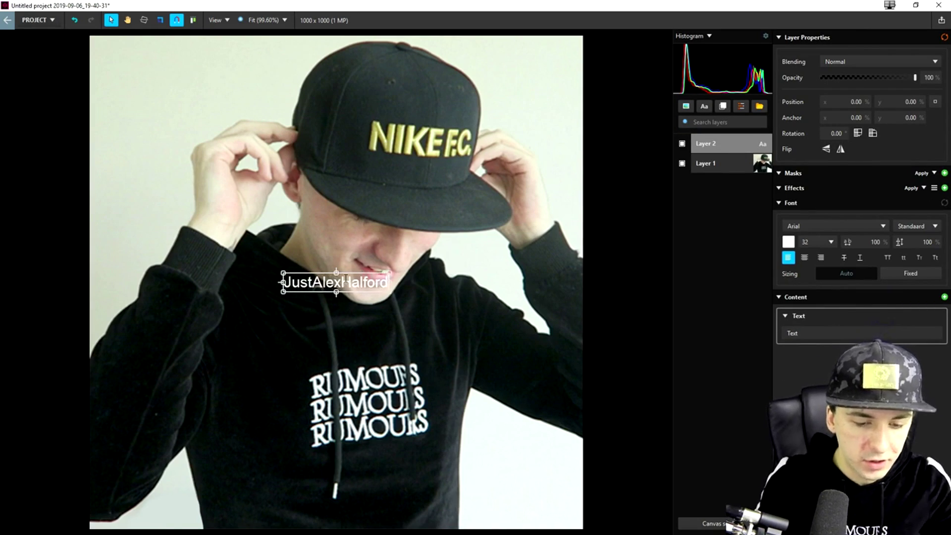
pyautogui.click(390, 272)
pyautogui.moveTo(408, 266); pyautogui.dragTo(369, 187)
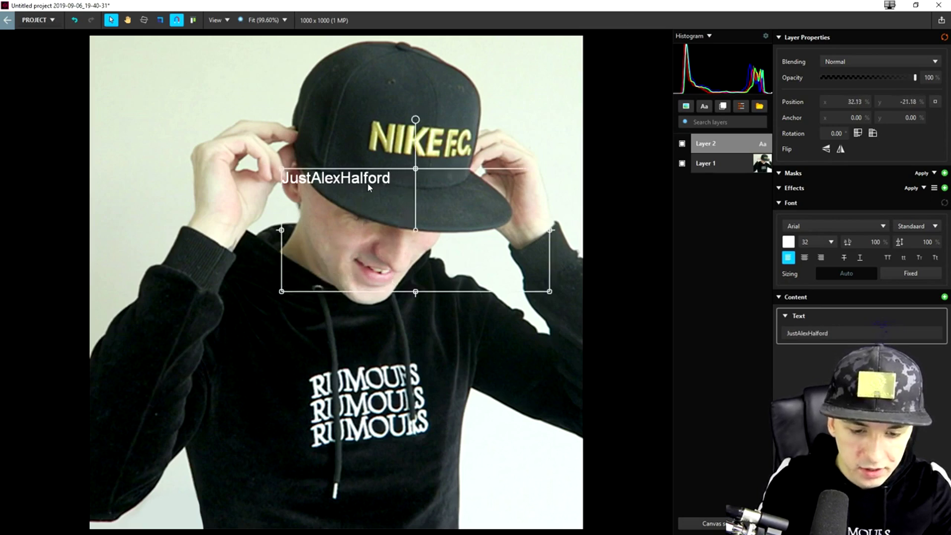
# - Set the name text to size 112 and move it to the photo's bottom
pyautogui.click(304, 272)
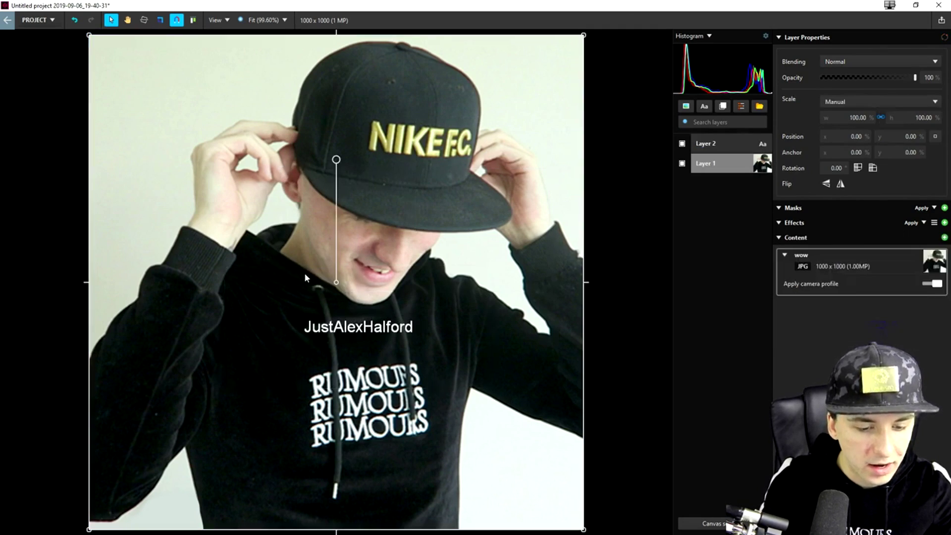
pyautogui.click(357, 328)
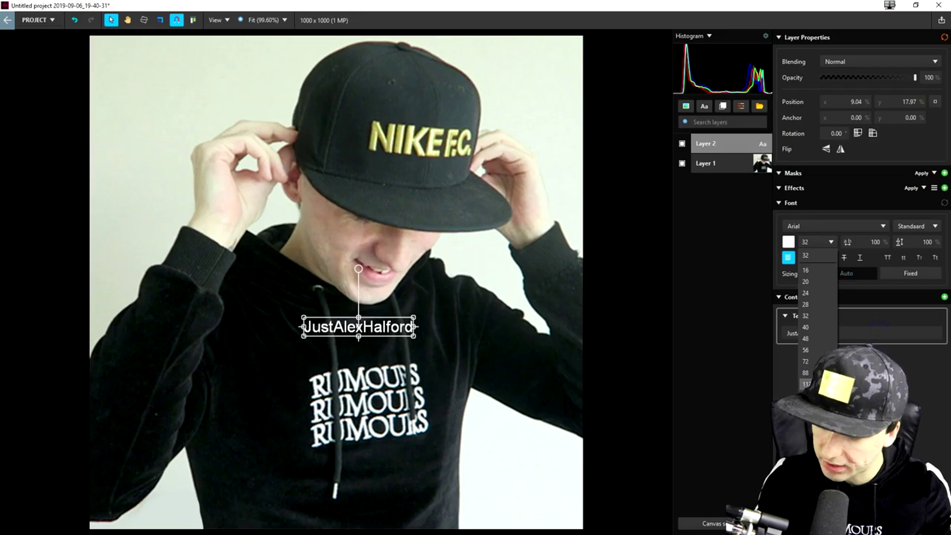
pyautogui.click(534, 532)
pyautogui.moveTo(444, 353); pyautogui.dragTo(434, 515)
pyautogui.click(487, 526)
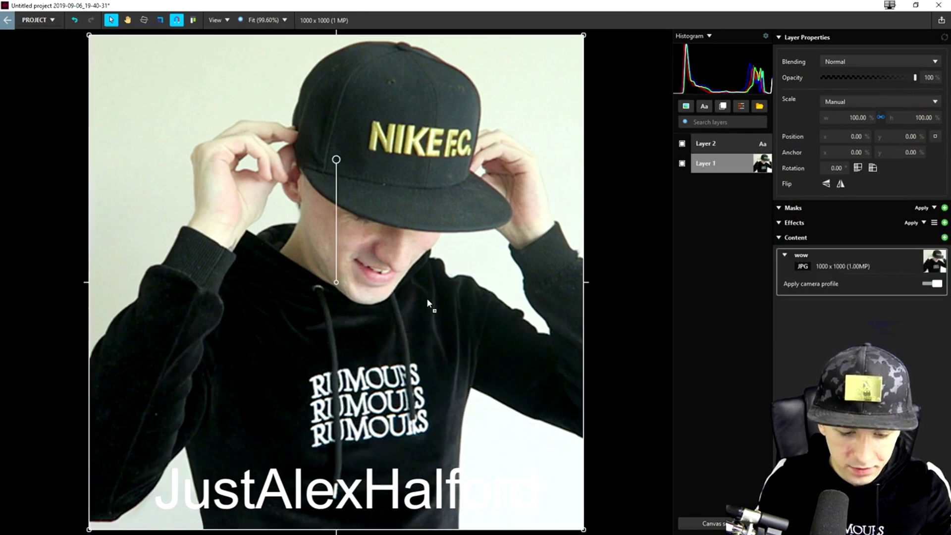
pyautogui.click(482, 512)
pyautogui.click(466, 265)
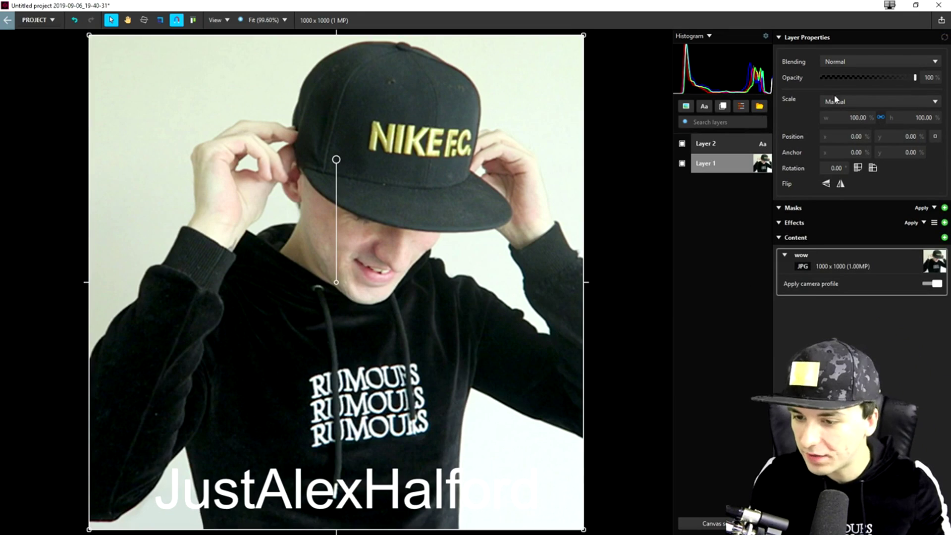
# - Add a solid colour layer over the photo and make it red
pyautogui.click(723, 108)
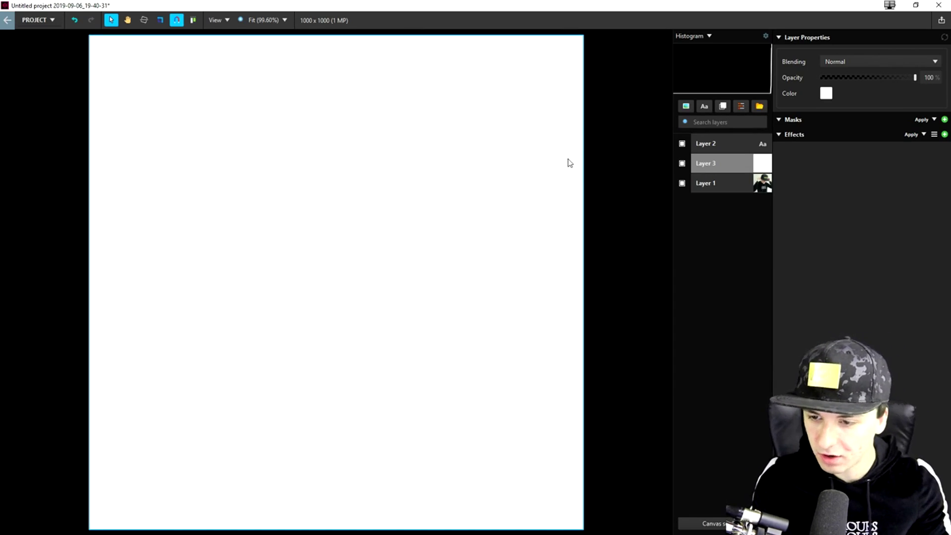
pyautogui.click(450, 157)
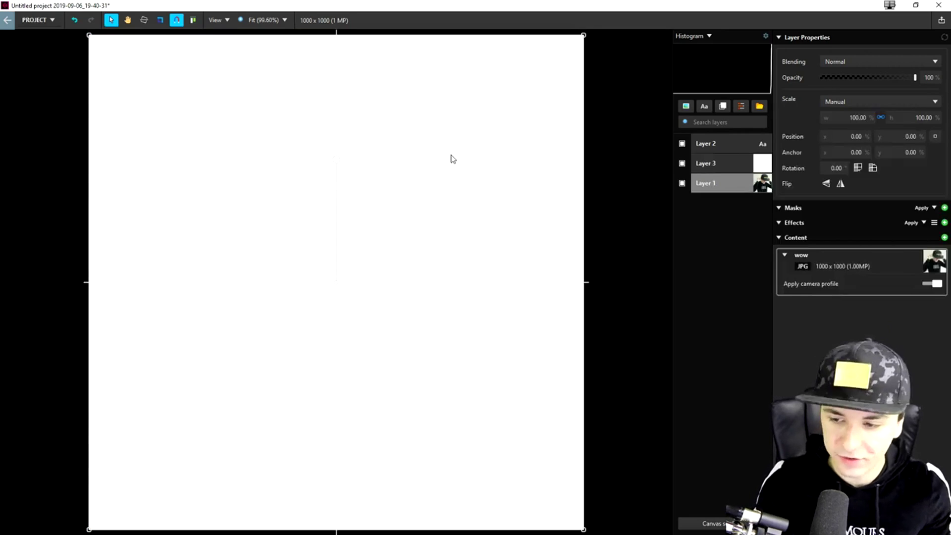
pyautogui.click(765, 168)
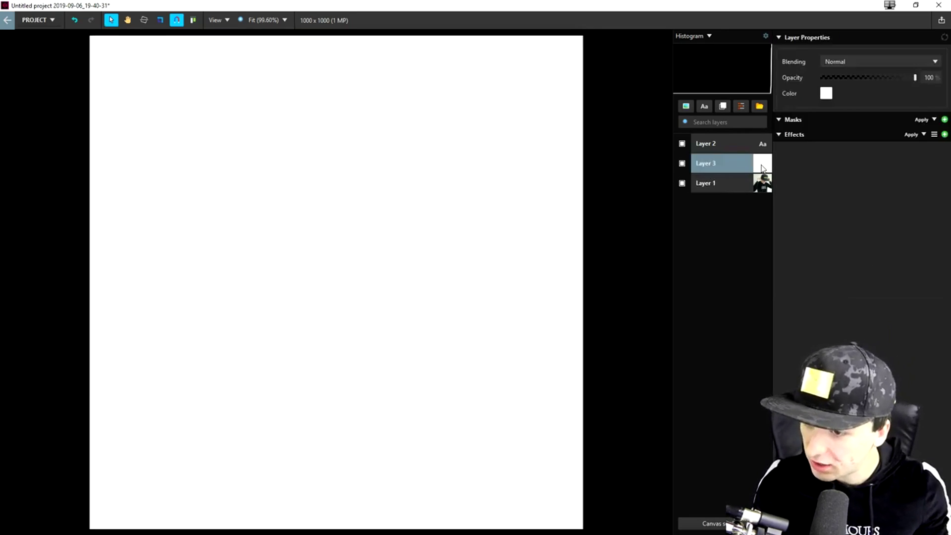
pyautogui.click(827, 93)
pyautogui.click(935, 121)
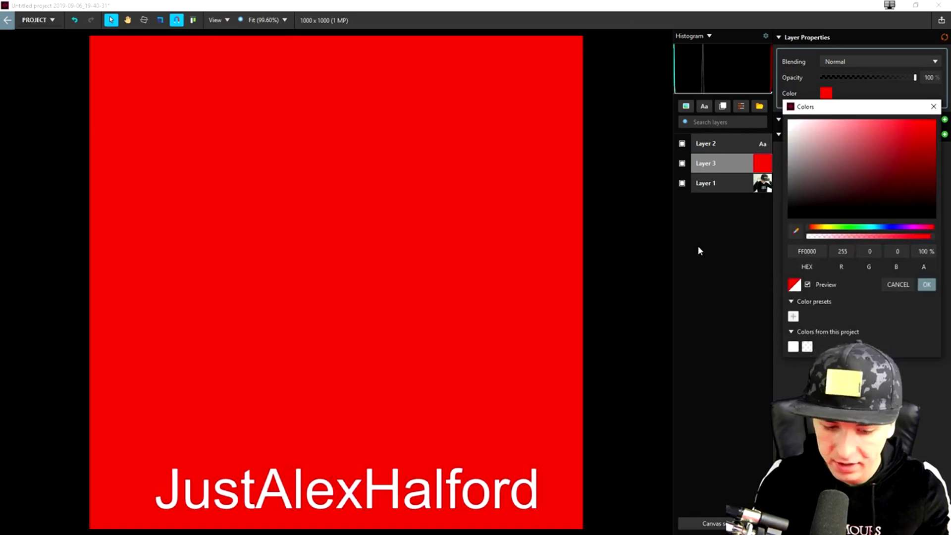
pyautogui.click(723, 263)
pyautogui.click(732, 165)
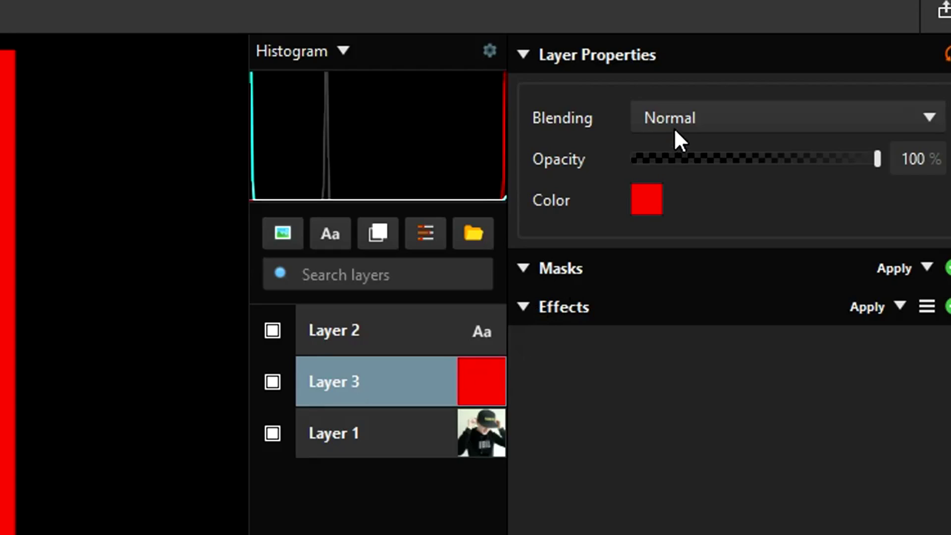
# - Set the red layer's blending to Color dodge, then add a new Layer 4
pyautogui.click(674, 130)
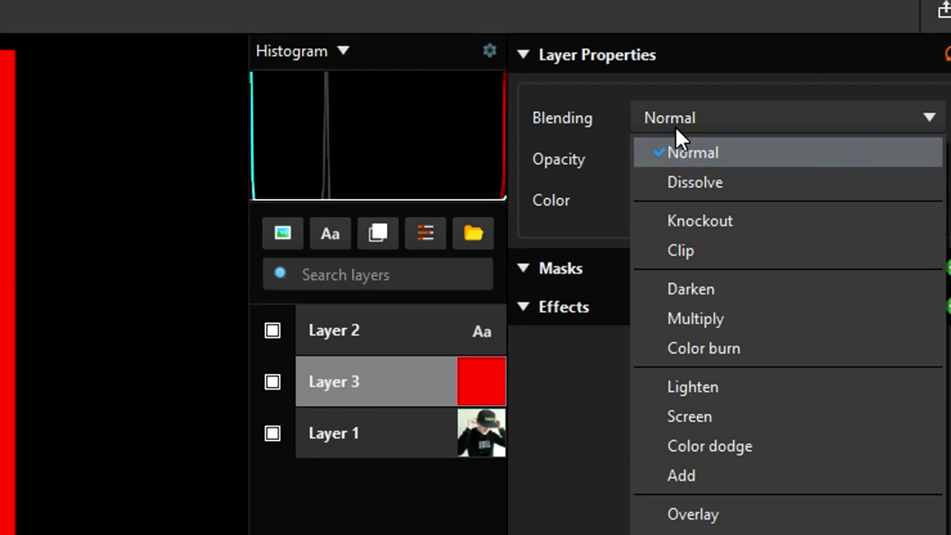
pyautogui.click(736, 391)
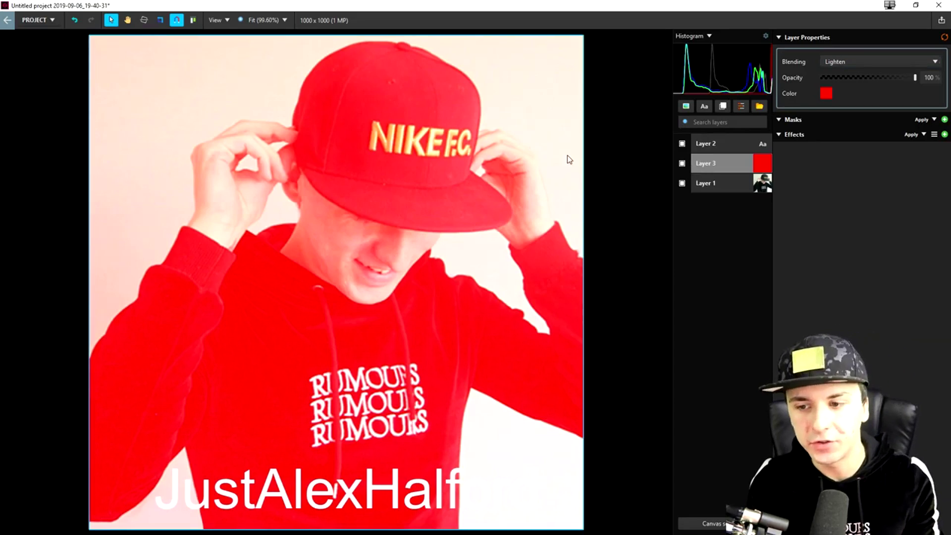
pyautogui.click(841, 63)
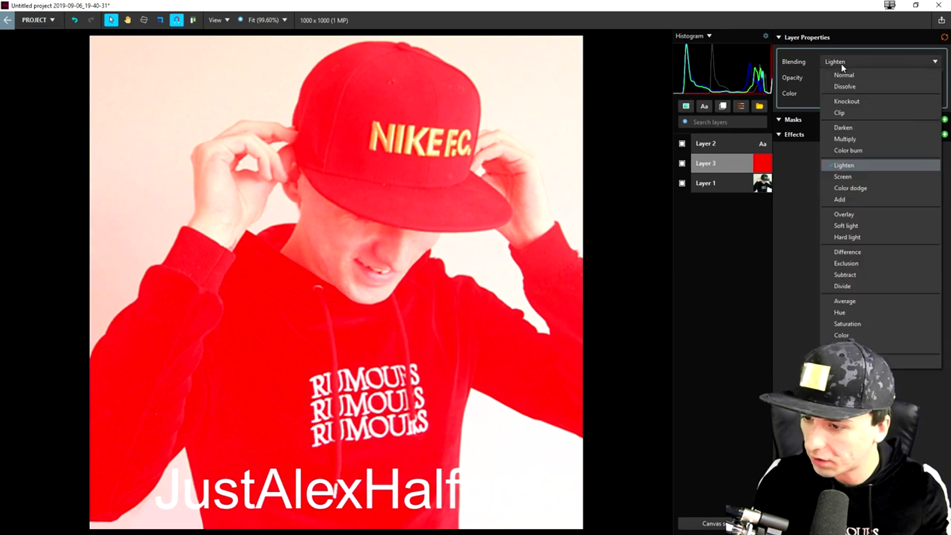
pyautogui.click(861, 177)
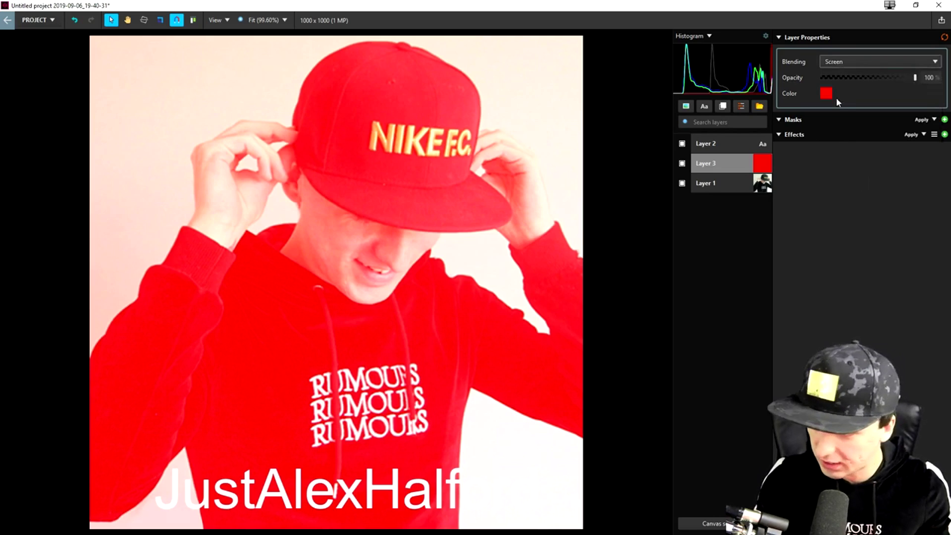
pyautogui.click(844, 60)
pyautogui.click(869, 191)
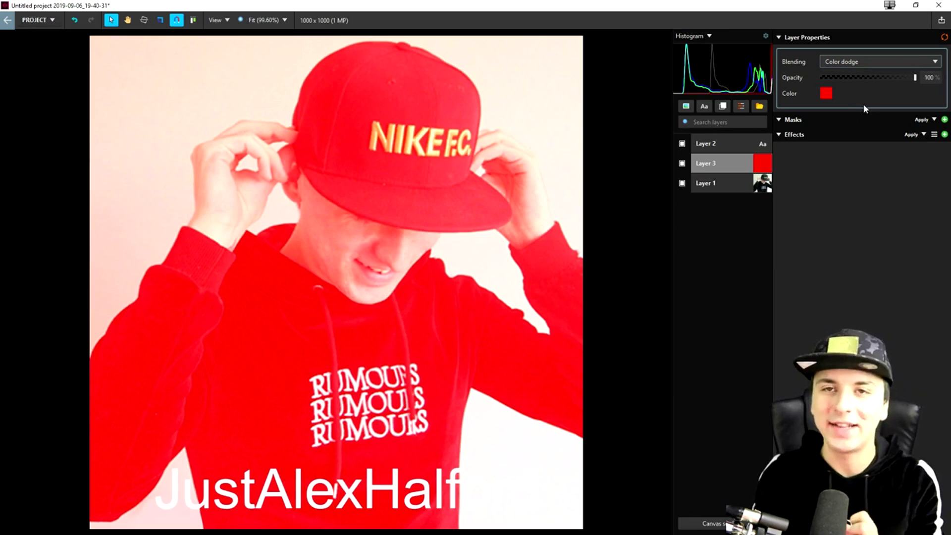
pyautogui.click(742, 107)
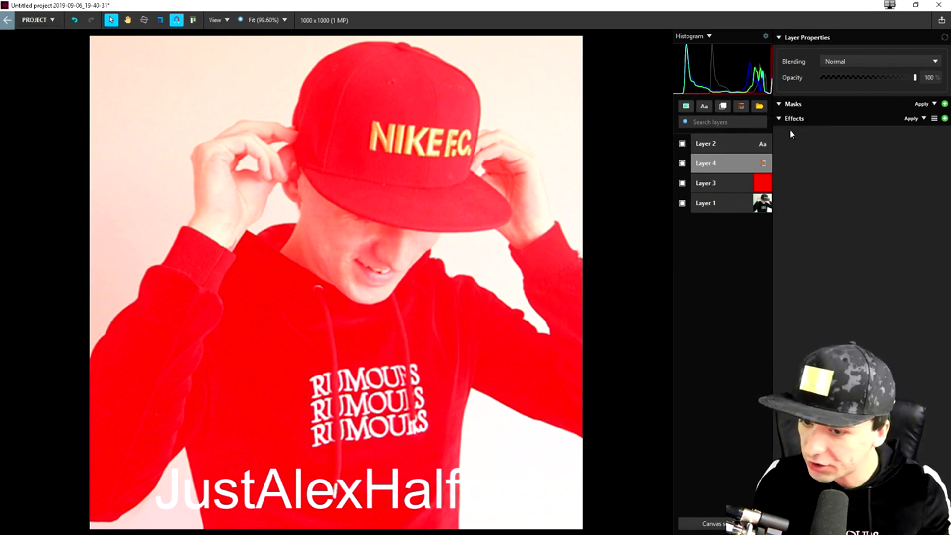
# - Delete the red Color dodge layer and inspect the photo layer's mask options
pyautogui.click(732, 184)
pyautogui.press('Delete')
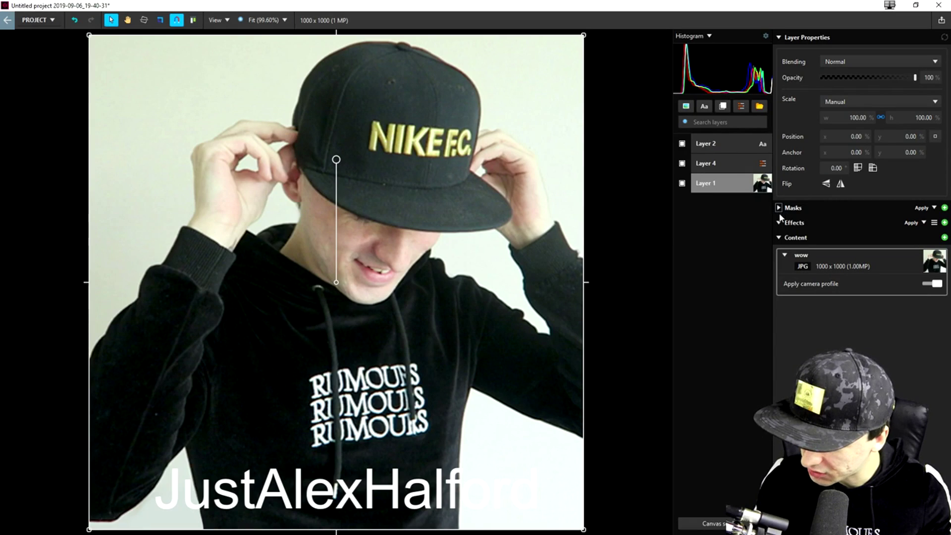
pyautogui.click(779, 208)
pyautogui.click(929, 208)
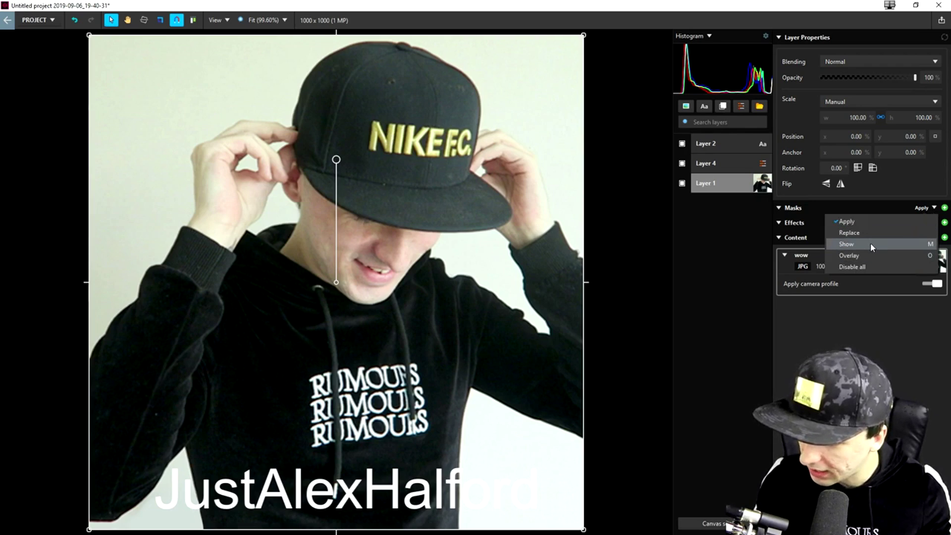
pyautogui.click(811, 222)
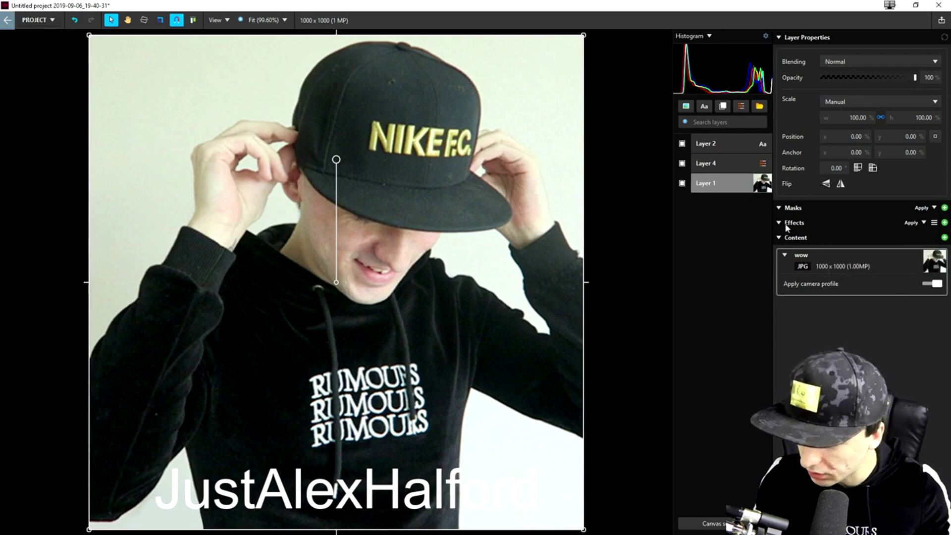
# - Apply a warm Tone Coloring effect preset to the photo layer
pyautogui.click(923, 223)
pyautogui.click(934, 223)
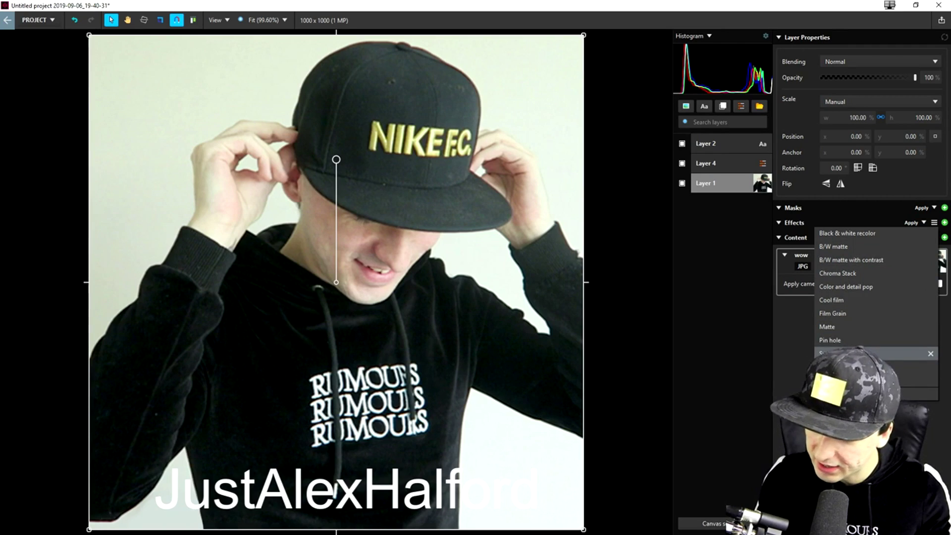
pyautogui.click(872, 353)
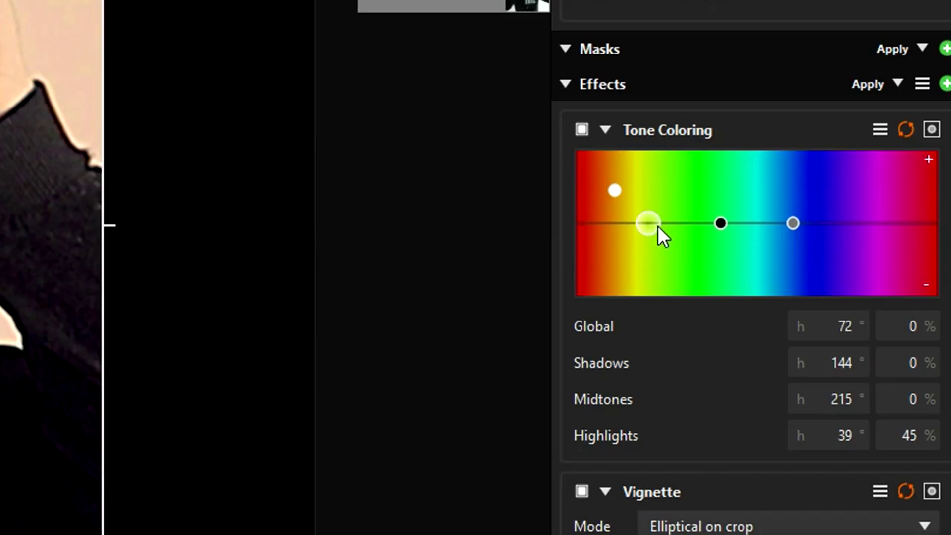
# - Push the Tone Coloring Global tint to a strong yellow-green hue
pyautogui.moveTo(818, 284); pyautogui.dragTo(820, 270)
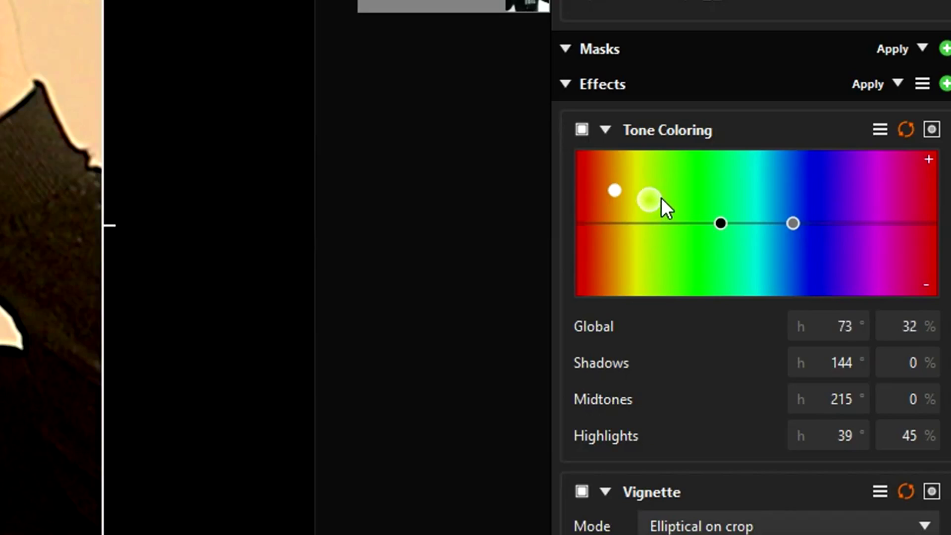
pyautogui.moveTo(663, 198); pyautogui.dragTo(712, 211)
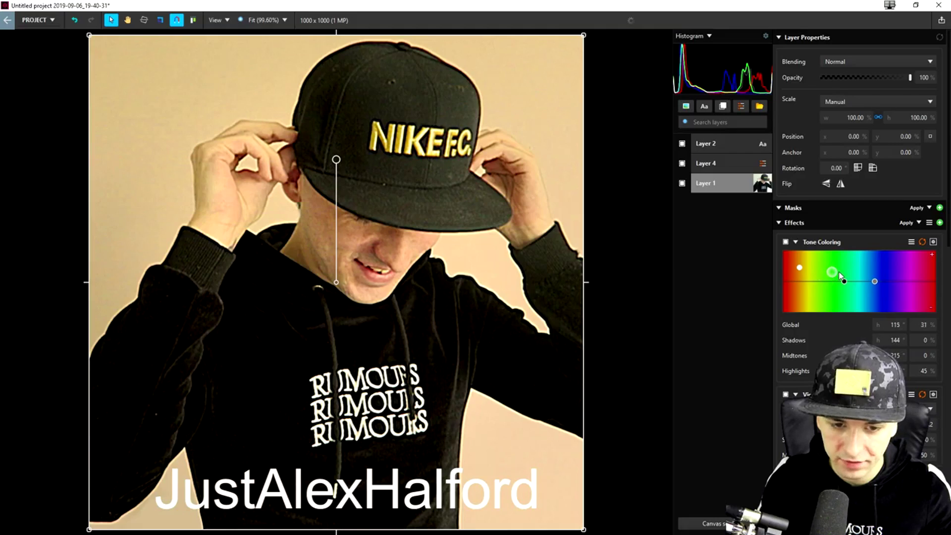
pyautogui.moveTo(840, 276); pyautogui.dragTo(813, 280)
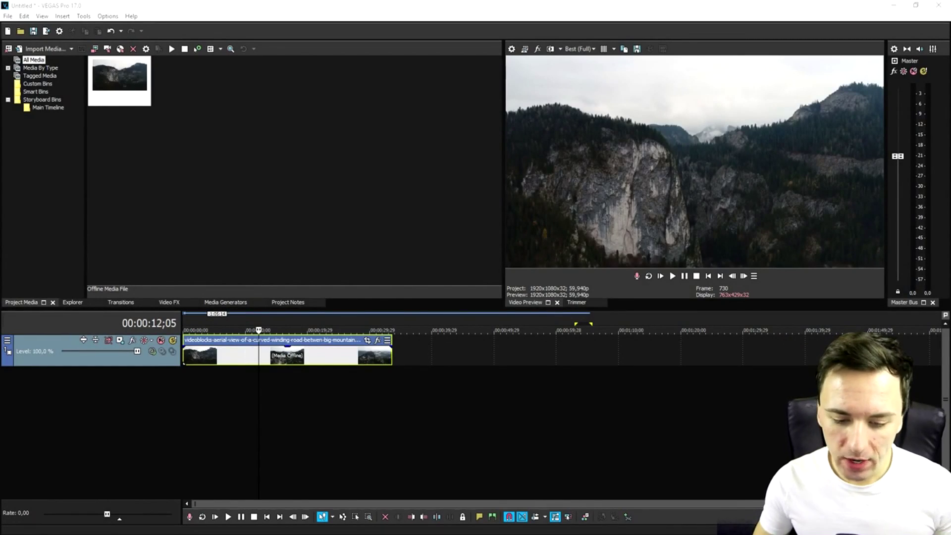
# - Split the mountain clip at 00:00:26;10 and return the playhead to the start
pyautogui.click(516, 397)
pyautogui.click(347, 360)
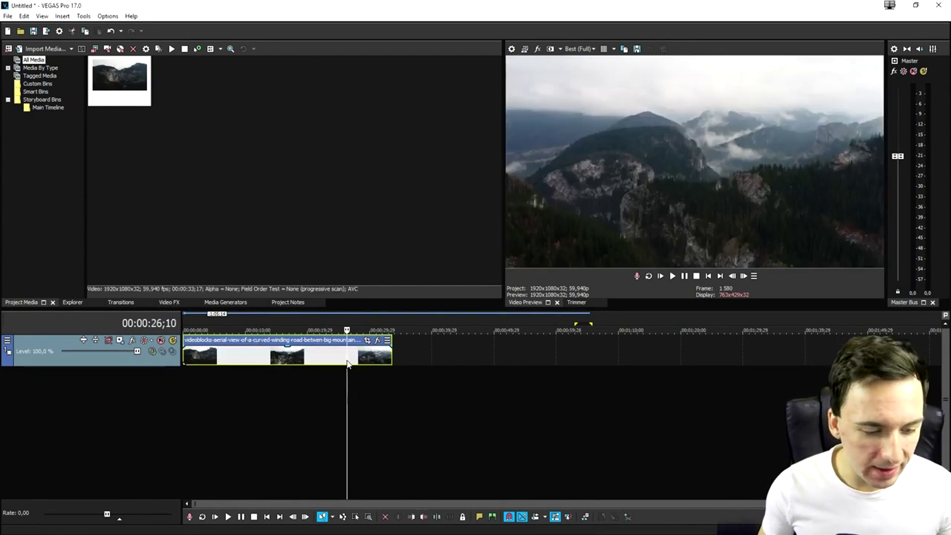
pyautogui.press('s')
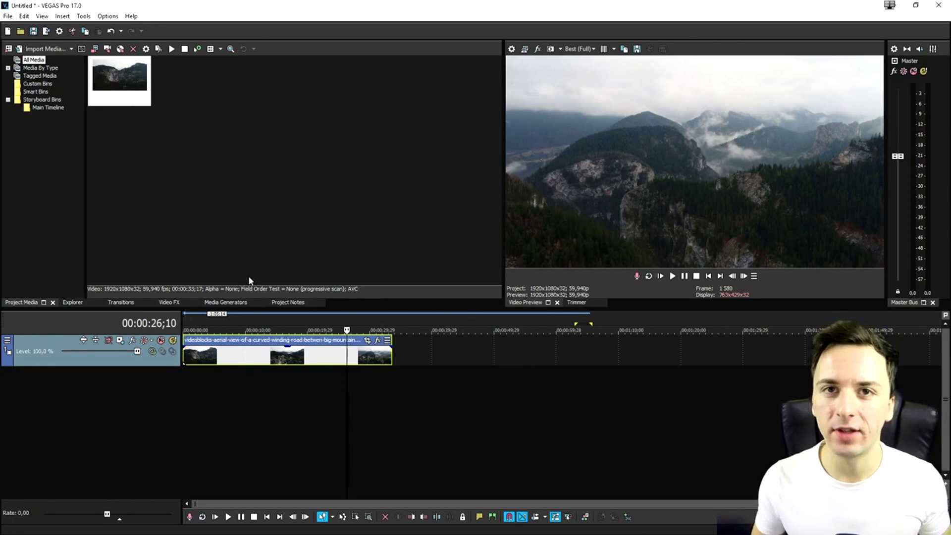
pyautogui.click(708, 275)
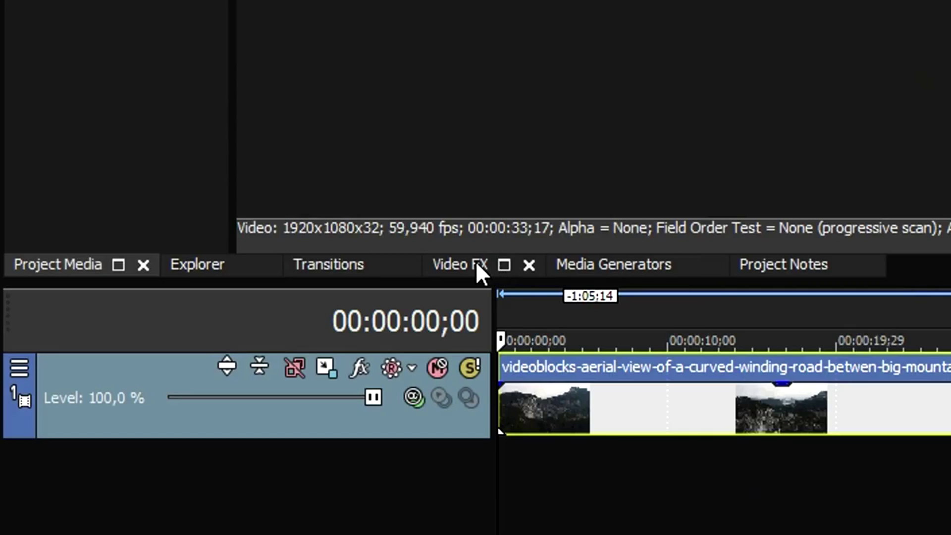
pyautogui.click(176, 303)
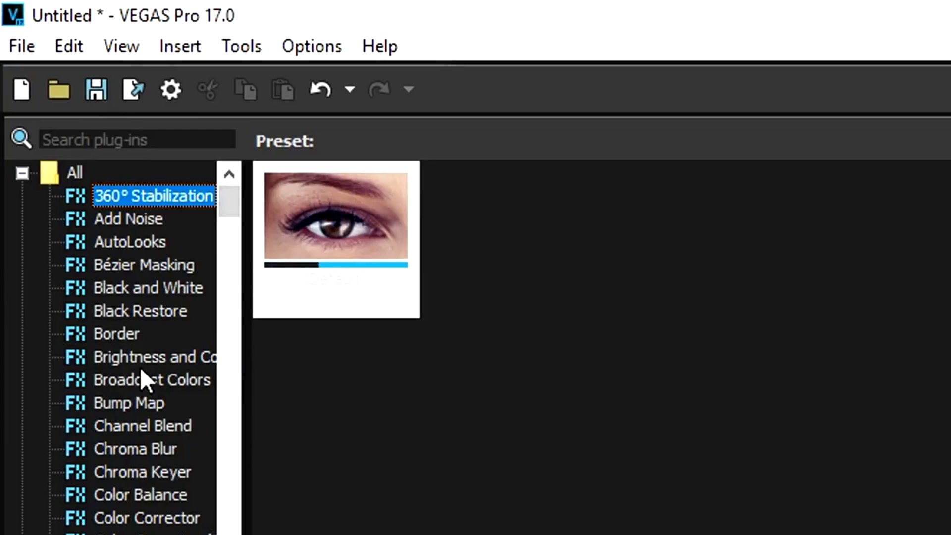
# - Select AutoLooks in the Video FX list to show its preset gallery
pyautogui.click(142, 245)
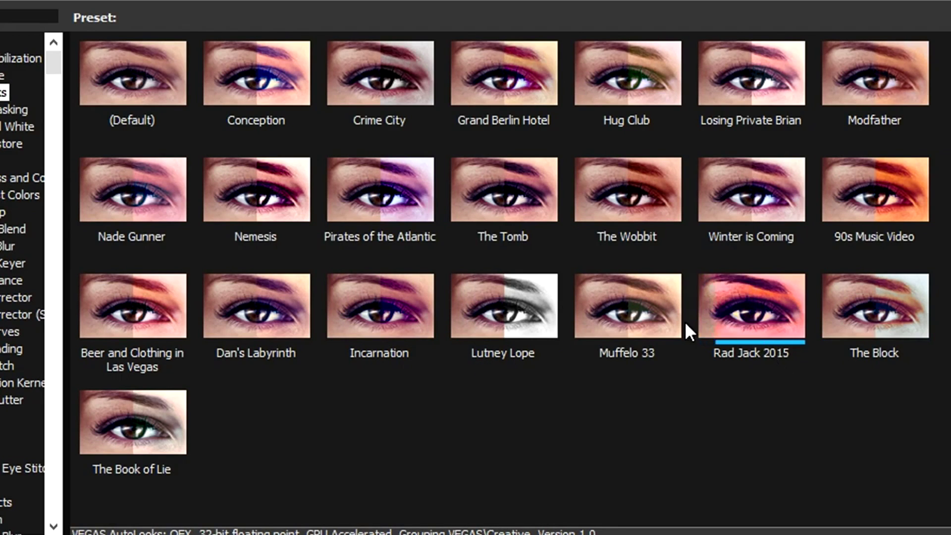
# - Drop an AutoLooks preset onto the mountain clip and close its settings window
pyautogui.moveTo(352, 360); pyautogui.dragTo(274, 355)
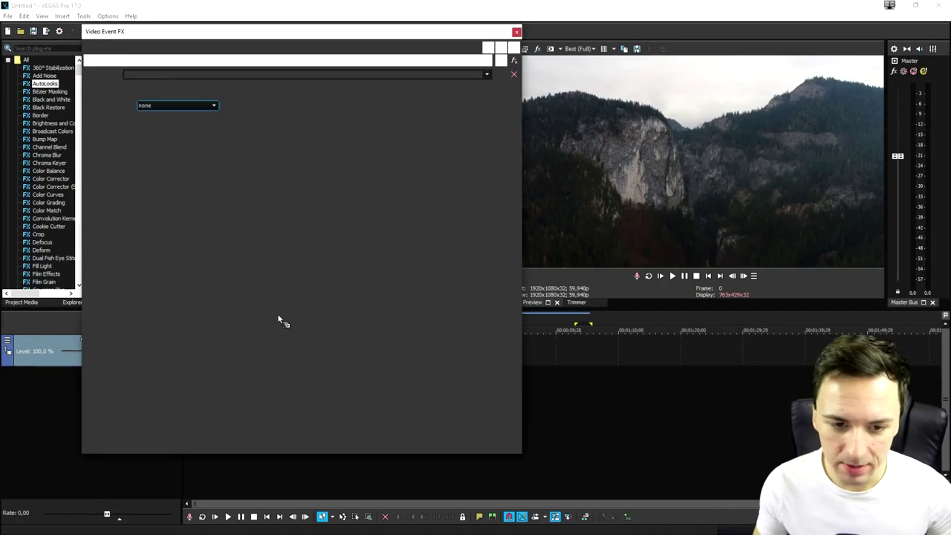
pyautogui.moveTo(294, 31); pyautogui.dragTo(627, 199)
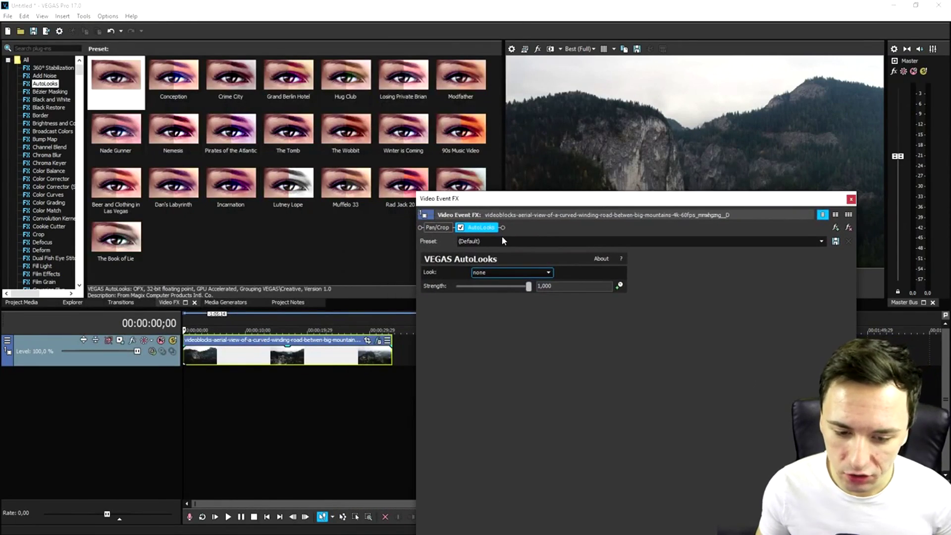
pyautogui.moveTo(530, 198); pyautogui.dragTo(516, 282)
pyautogui.scroll(-3, 521, 323)
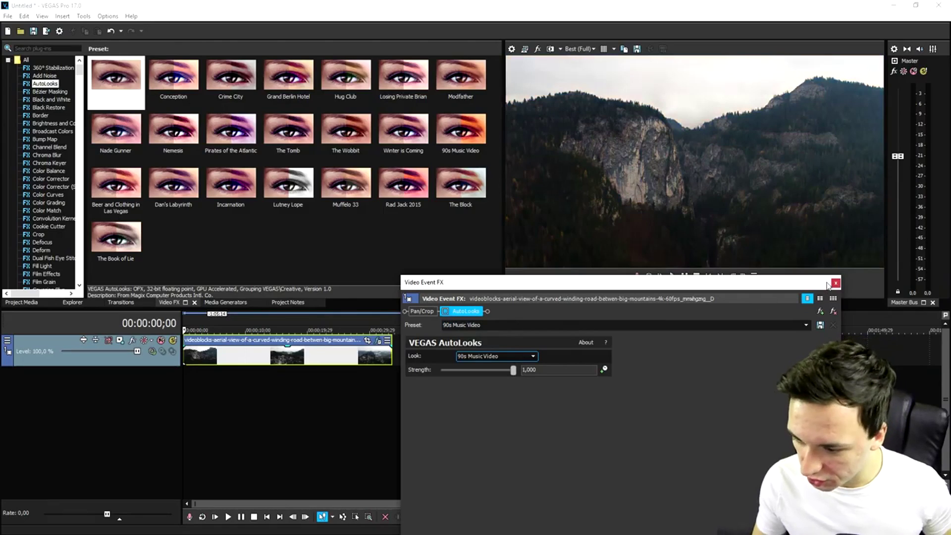
pyautogui.click(836, 283)
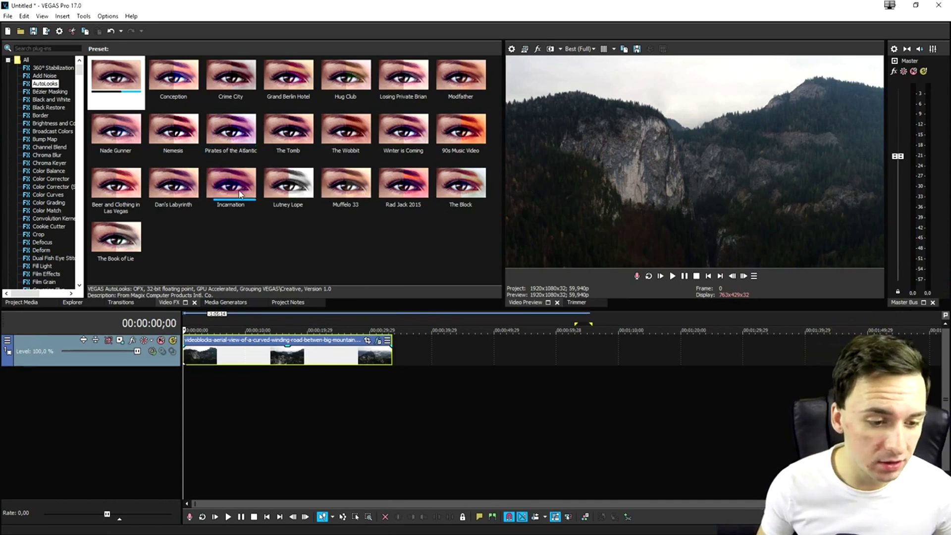
# - Stack the Muffelo 33 and 90s Music Video looks onto the clip
pyautogui.moveTo(342, 183); pyautogui.dragTo(303, 349)
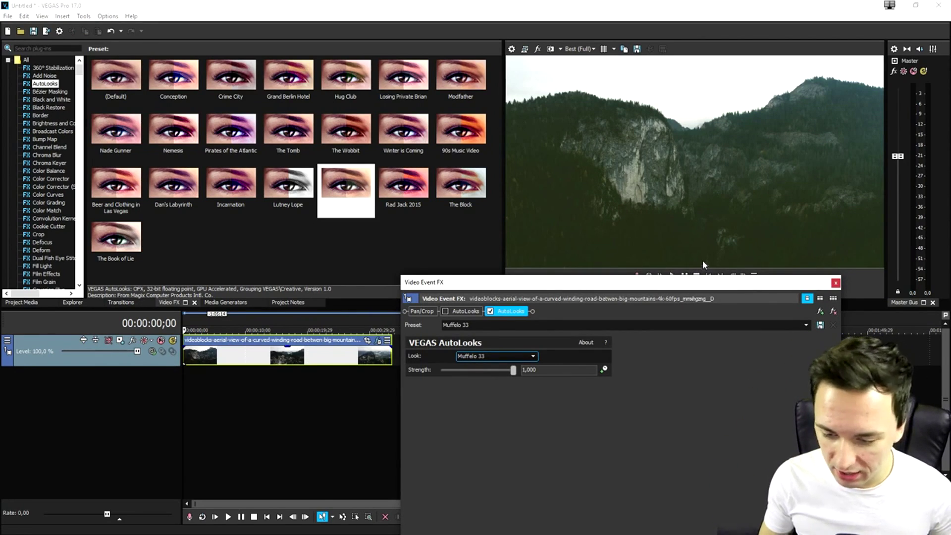
pyautogui.click(836, 282)
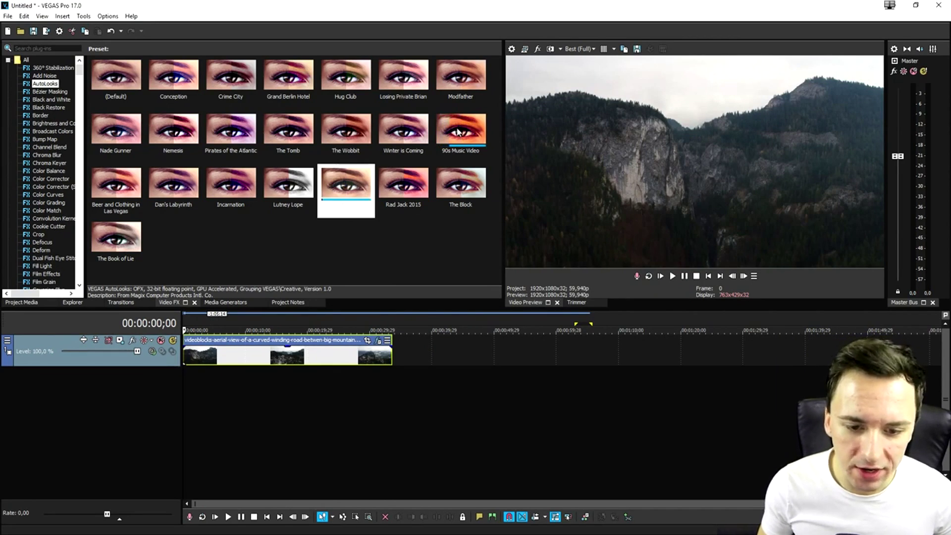
pyautogui.moveTo(444, 145); pyautogui.dragTo(398, 253)
pyautogui.moveTo(306, 359); pyautogui.dragTo(306, 359)
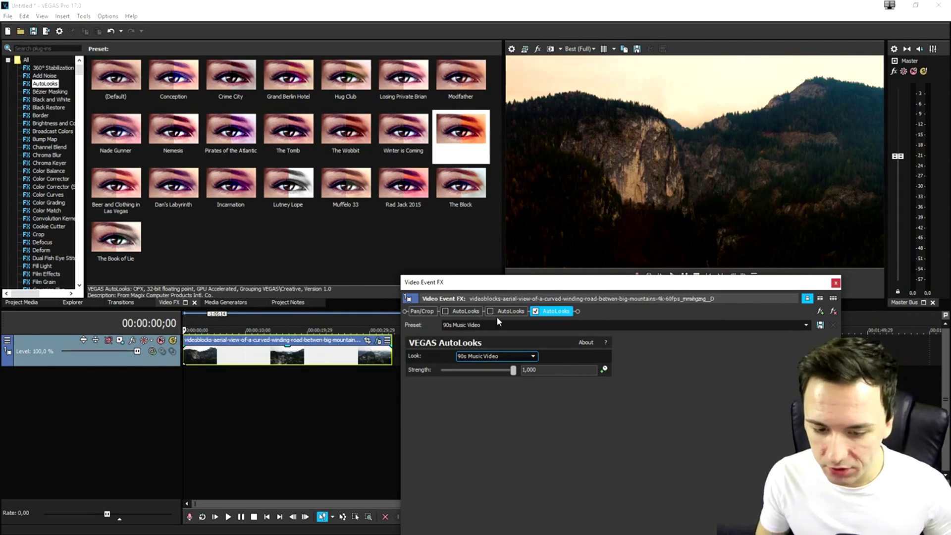
pyautogui.scroll(-2, 498, 325)
pyautogui.scroll(-5, 500, 326)
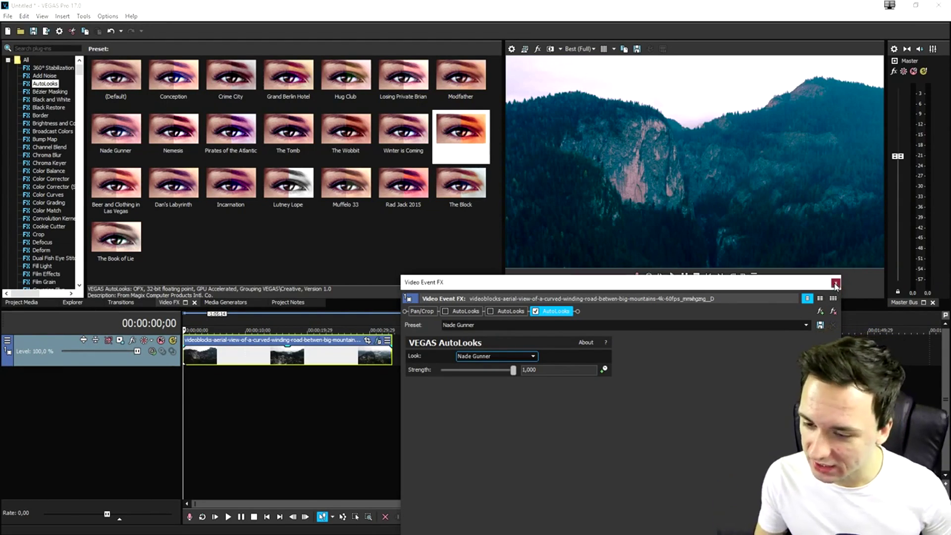
pyautogui.click(834, 282)
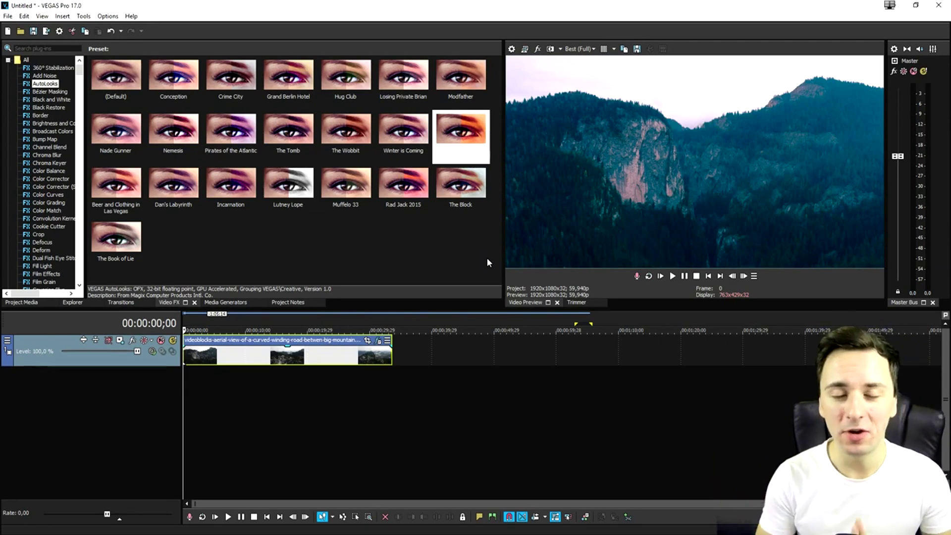
pyautogui.hotkey('ctrl', 'z')
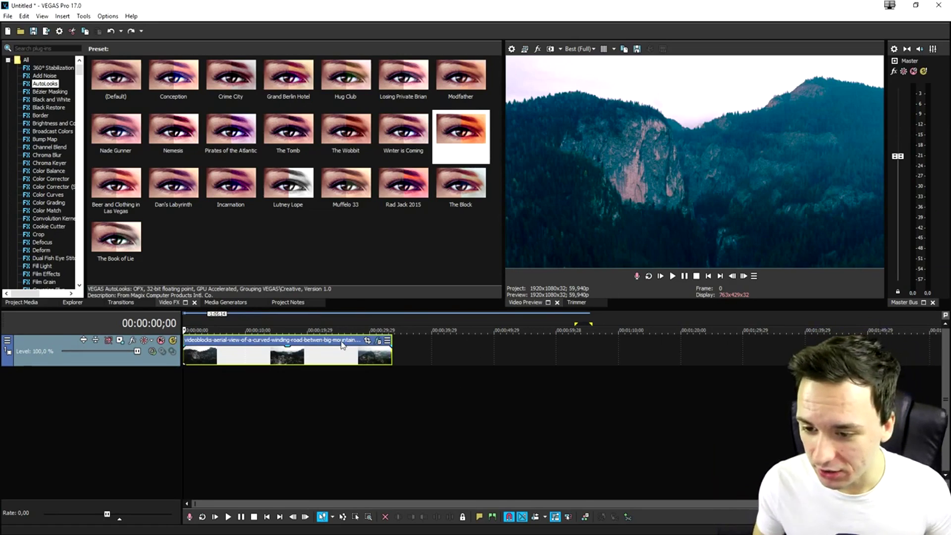
pyautogui.click(288, 78)
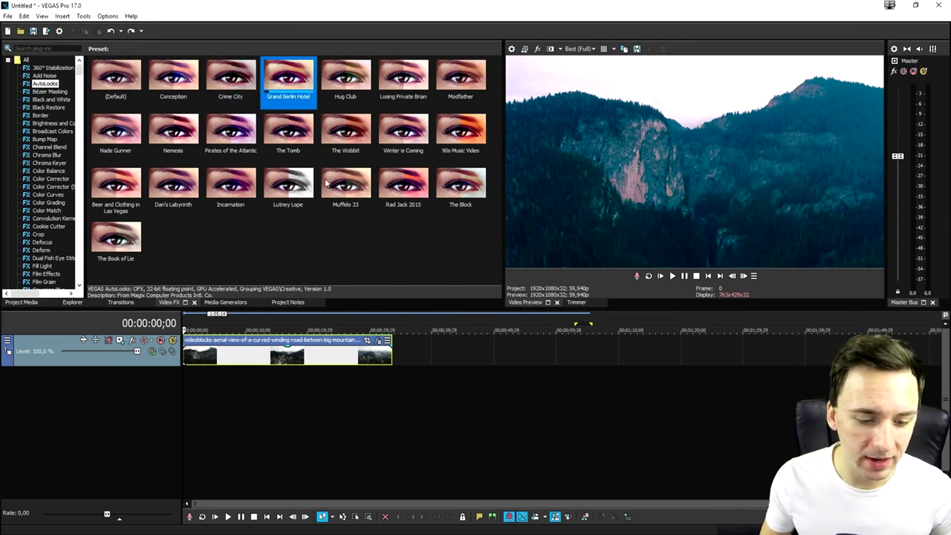
pyautogui.click(252, 243)
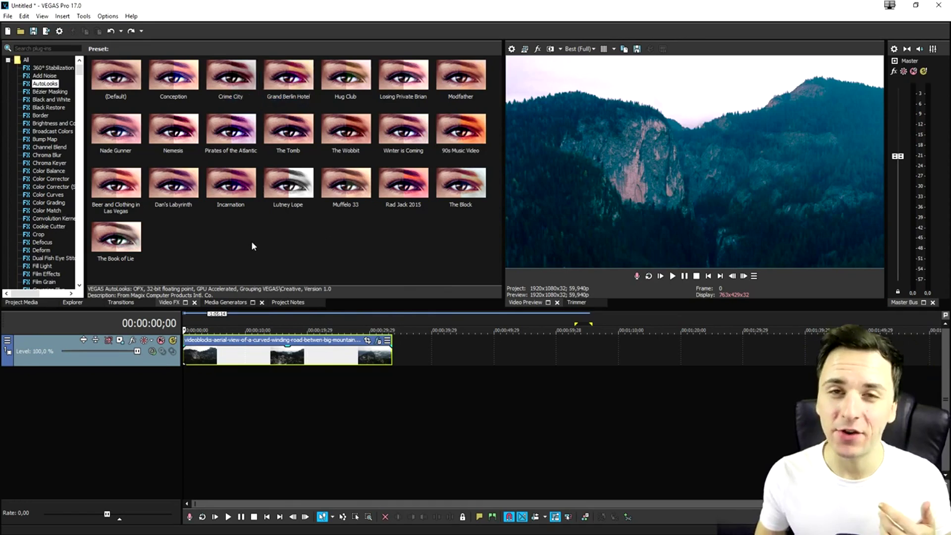